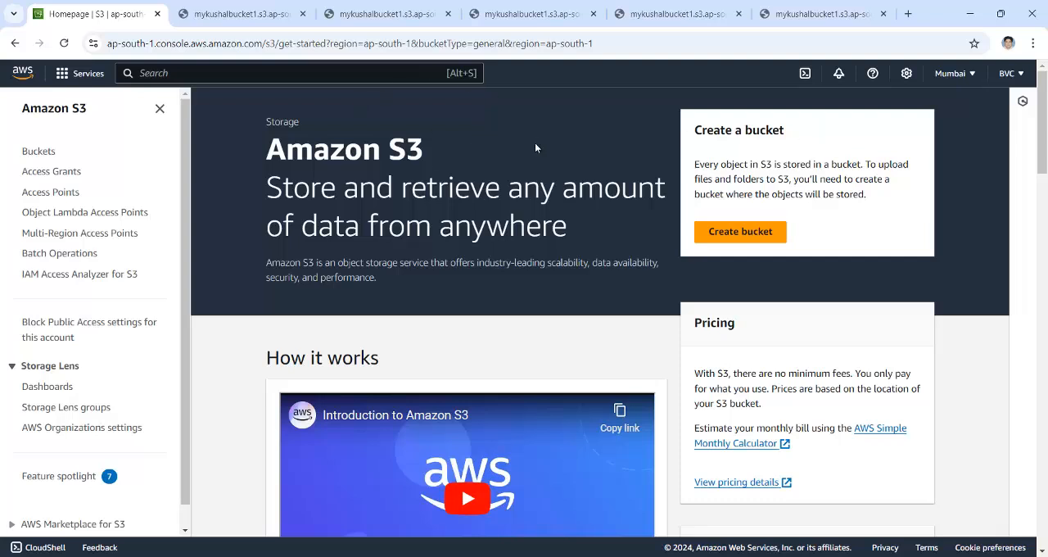
# Open the first general purpose bucket to view its objects
pyautogui.click(36, 156)
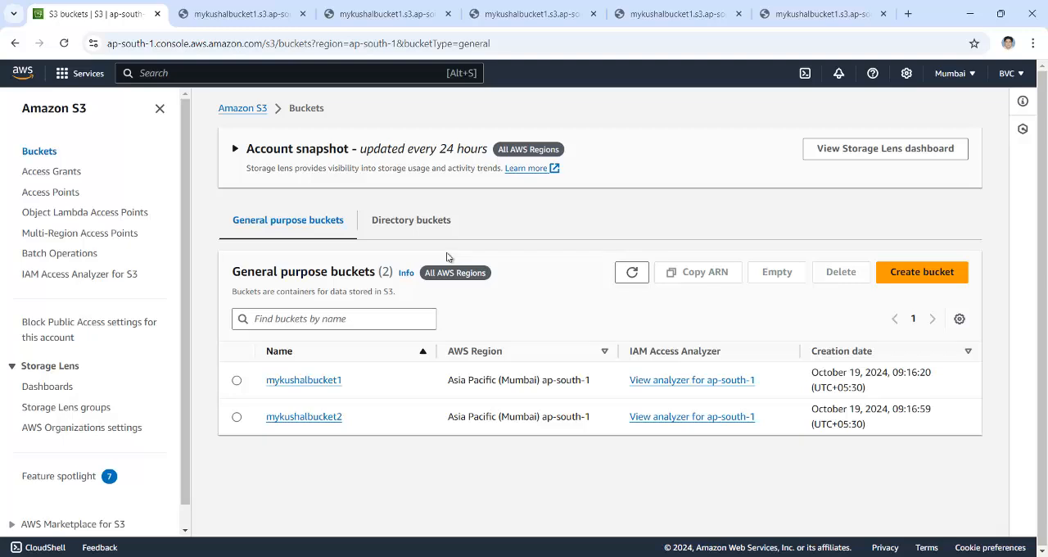
pyautogui.click(323, 381)
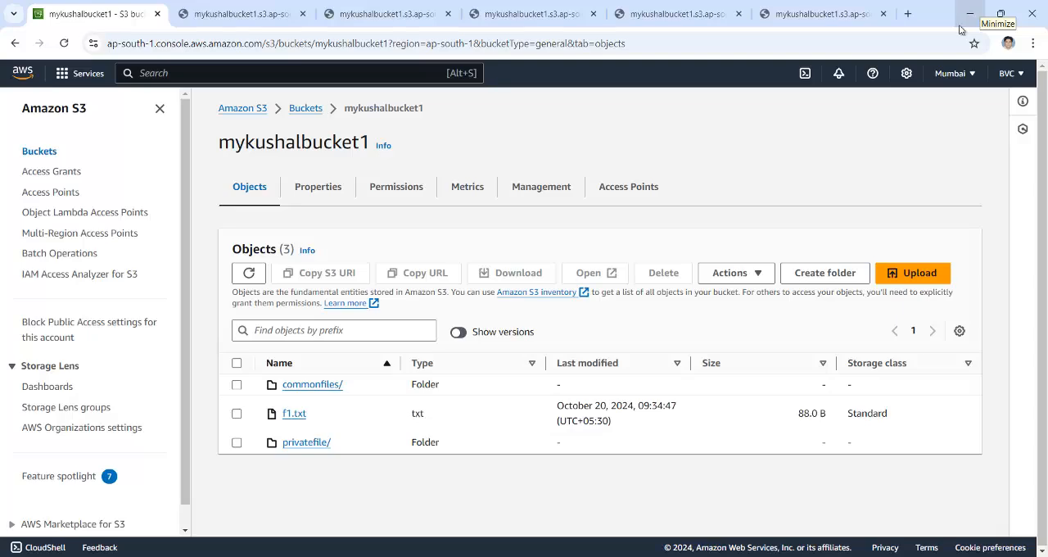
# Check the live session window in Firefox and return to the bucket's page
pyautogui.click(586, 556)
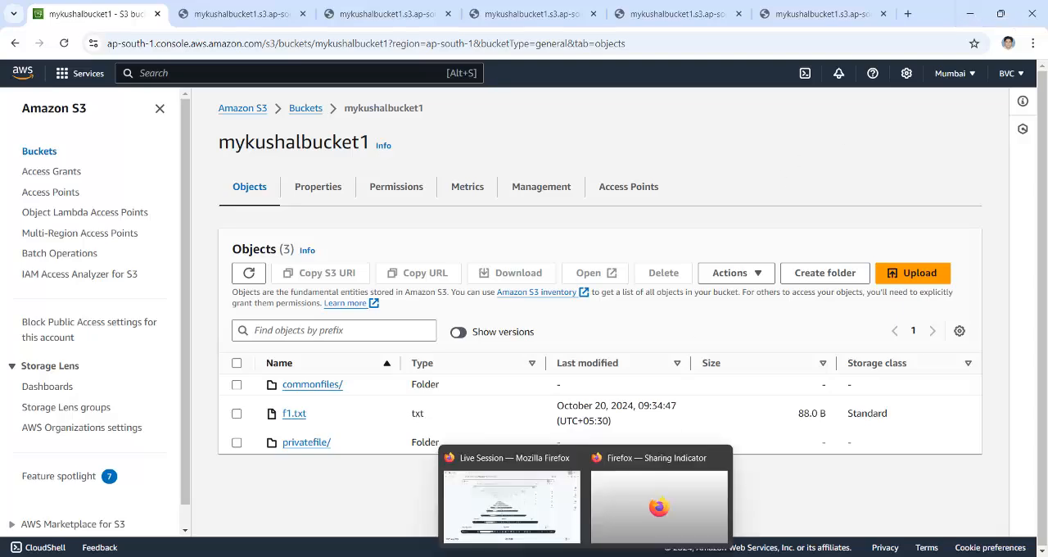
pyautogui.click(518, 498)
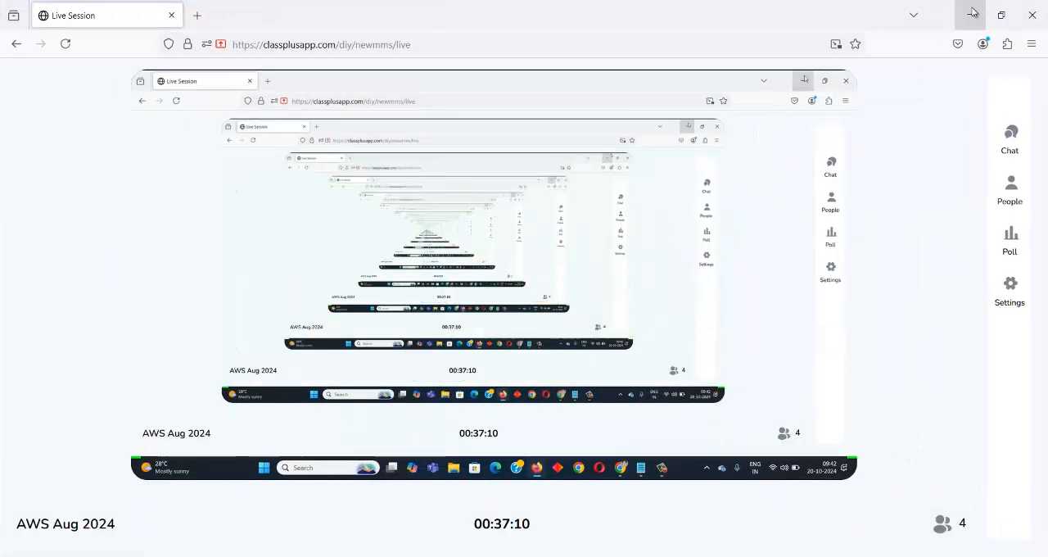
pyautogui.click(971, 13)
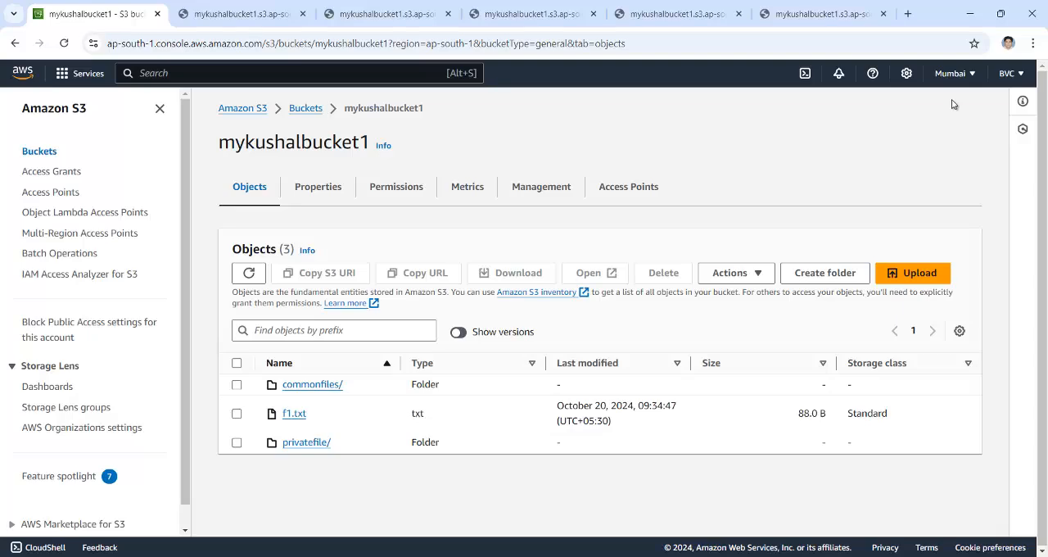
# Create a new text document named index on the desktop
pyautogui.click(974, 8)
pyautogui.rightClick(586, 124)
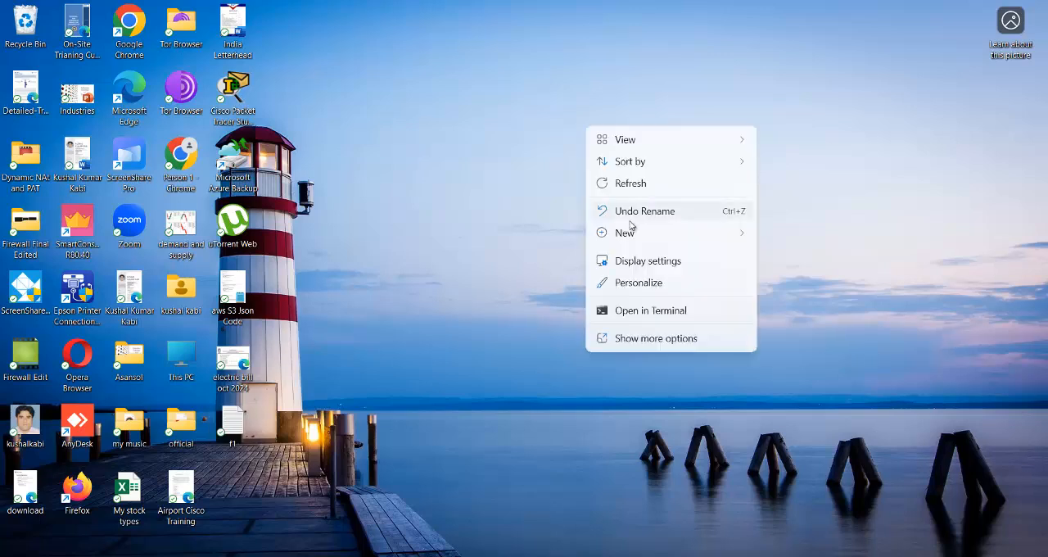
pyautogui.moveTo(732, 231)
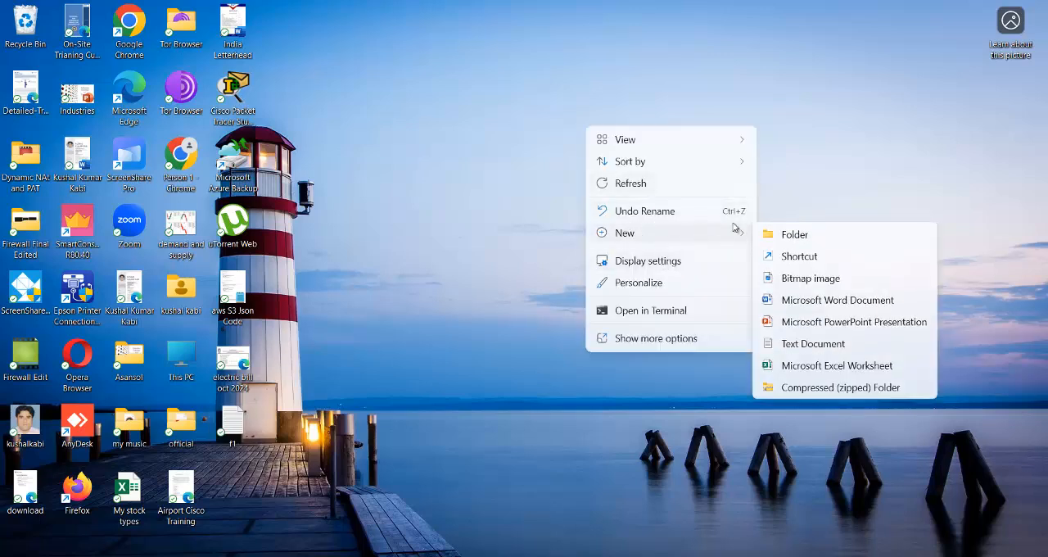
pyautogui.click(810, 343)
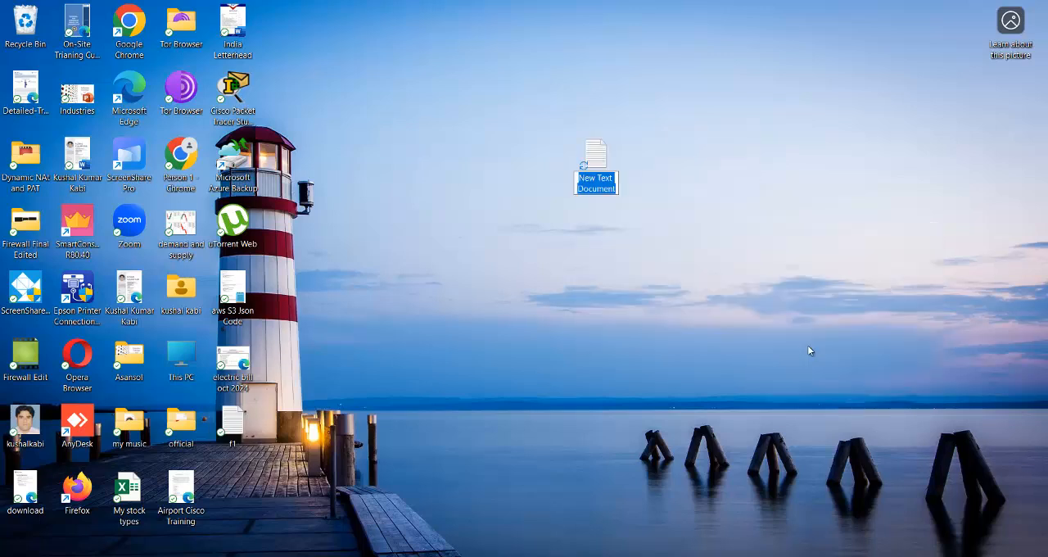
pyautogui.write('index')
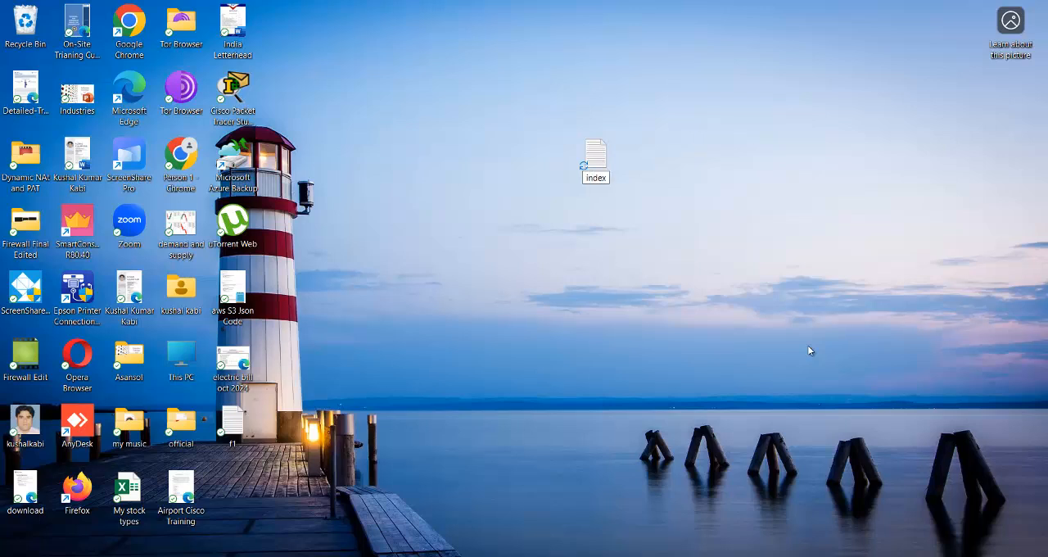
pyautogui.write('.h')
pyautogui.press('BackSpace')
pyautogui.press('BackSpace')
pyautogui.click(661, 260)
# Create a second desktop text document named error and place index and error side by side near the desktop's upper edge
pyautogui.rightClick(670, 147)
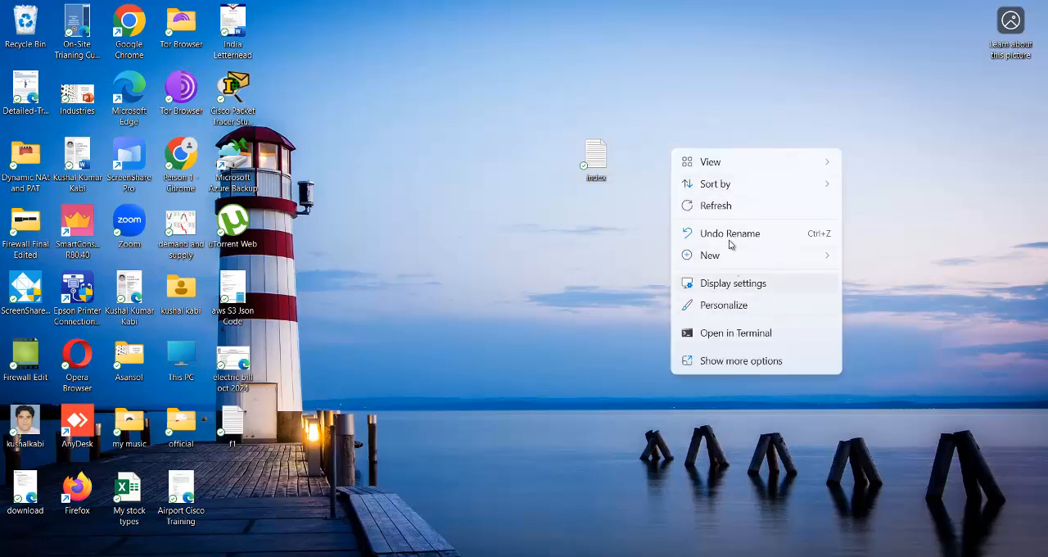
pyautogui.click(599, 260)
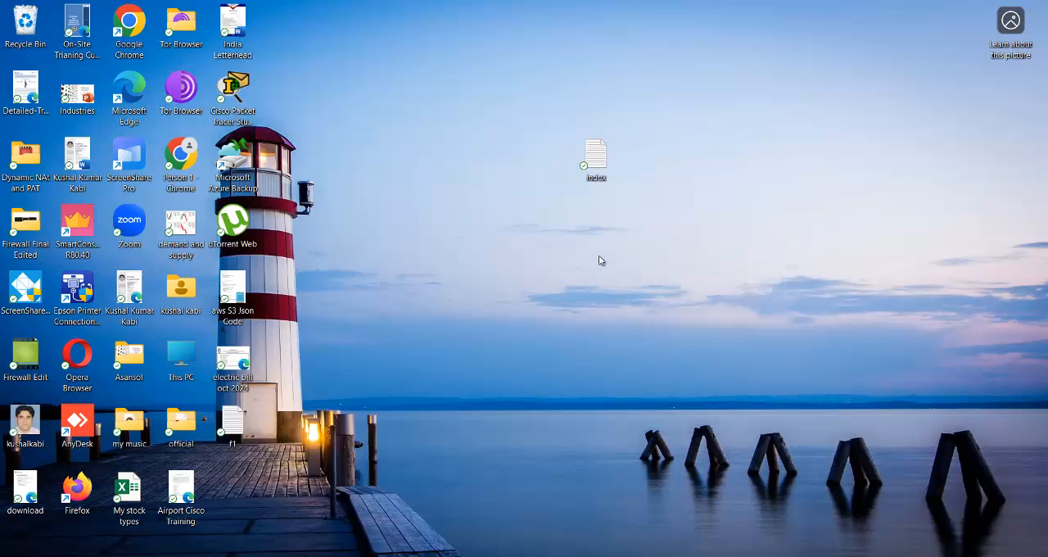
pyautogui.rightClick(599, 261)
pyautogui.moveTo(690, 365)
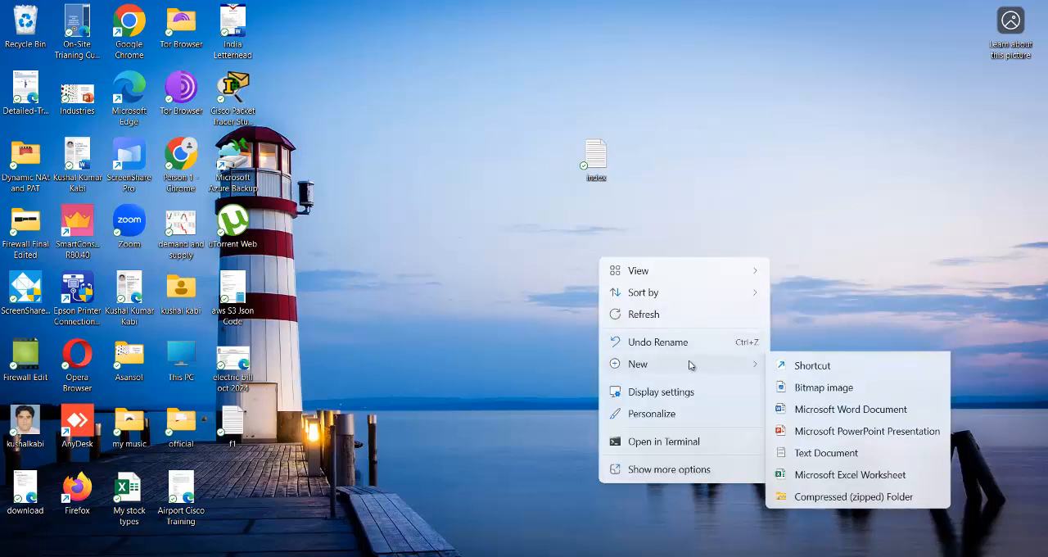
pyautogui.click(806, 474)
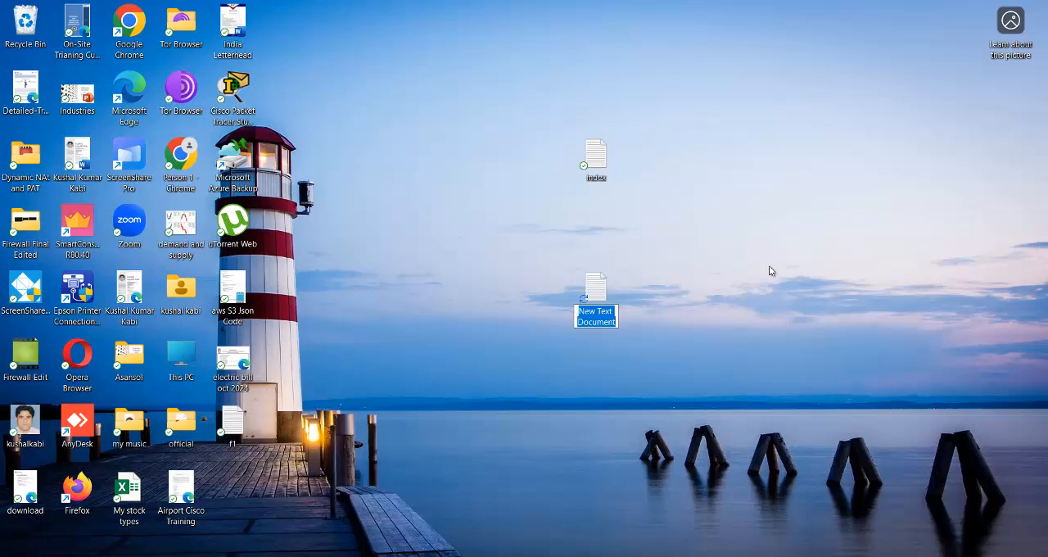
pyautogui.write('error')
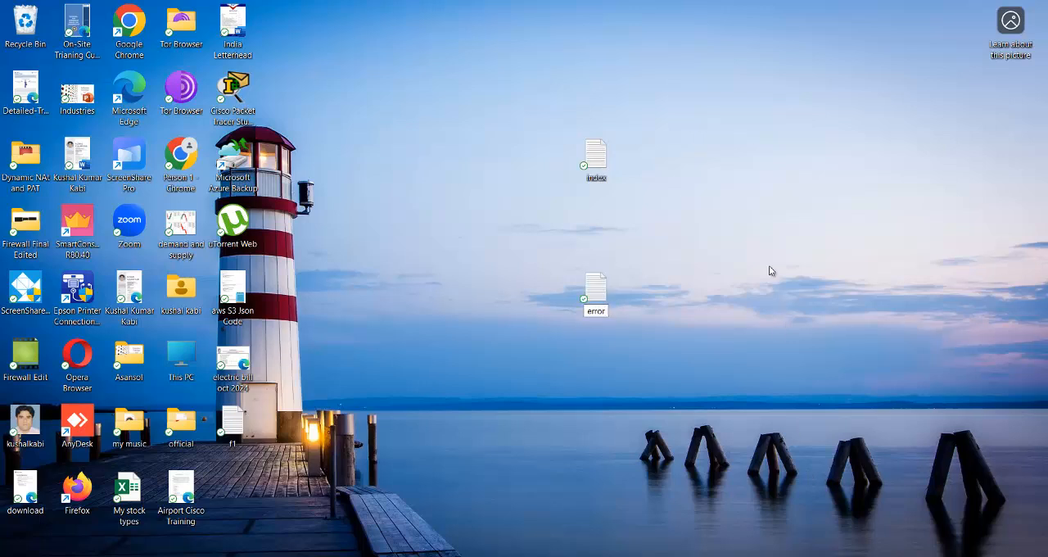
pyautogui.press('Return')
pyautogui.moveTo(595, 157); pyautogui.dragTo(324, 34)
pyautogui.moveTo(595, 288); pyautogui.dragTo(389, 26)
# Open the index text file and write "Hello, Welcome to" followed by the instructor's full name and "'s Classroom"
pyautogui.doubleClick(338, 27)
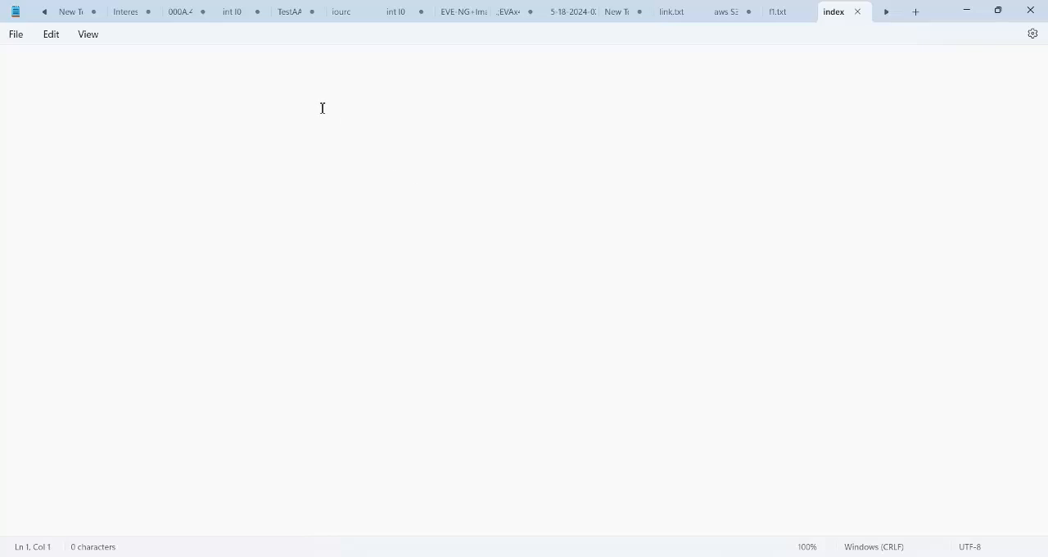
pyautogui.write('<h')
pyautogui.press('BackSpace')
pyautogui.press('BackSpace')
pyautogui.write('Hello , Welcome to ')
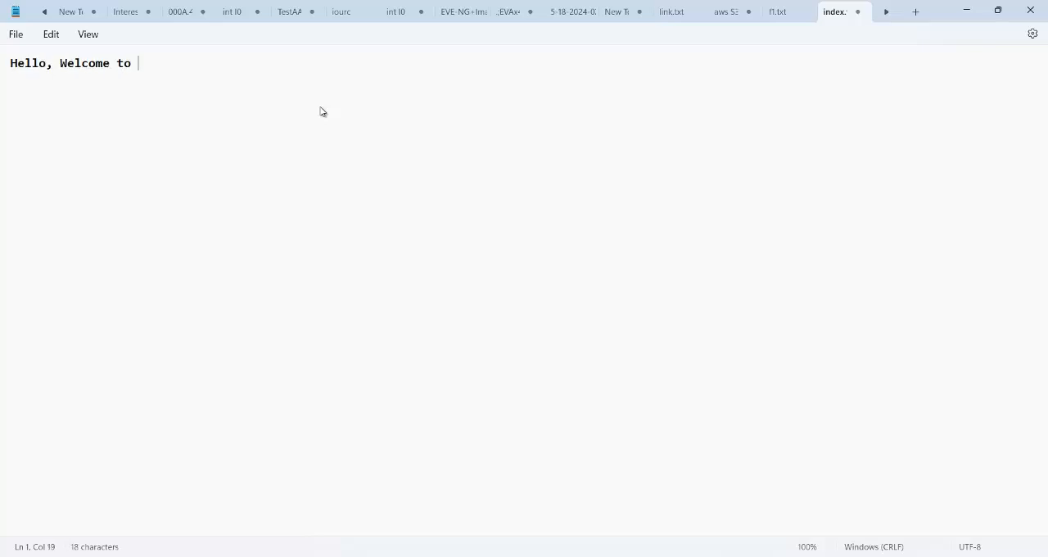
pyautogui.write('Kushal Kabi')
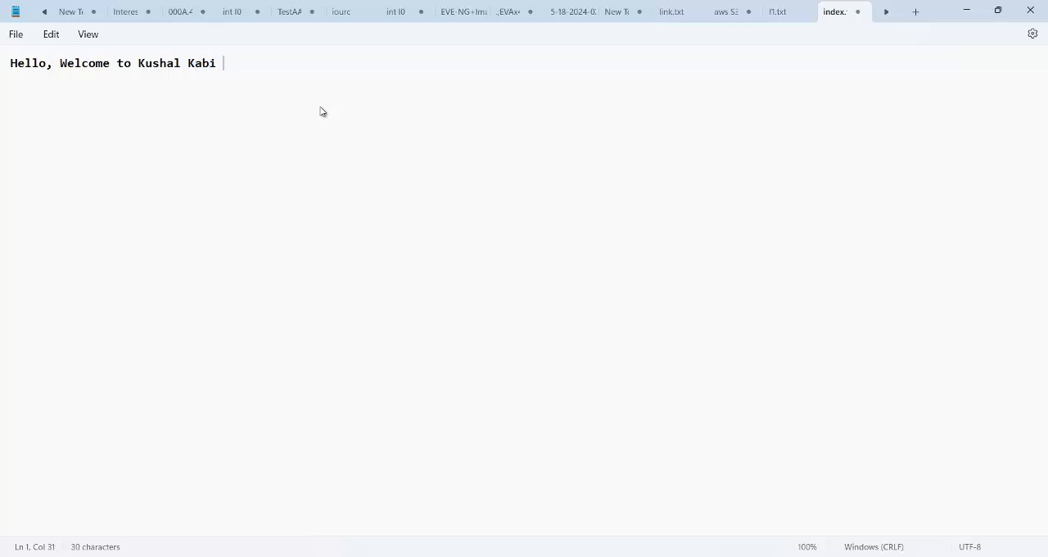
pyautogui.press('Return')
pyautogui.click(267, 69)
pyautogui.press('BackSpace')
pyautogui.write("'s Classroom")
# Replace the flagged surname with the first spelling suggestion and end the greeting with a period
pyautogui.rightClick(206, 70)
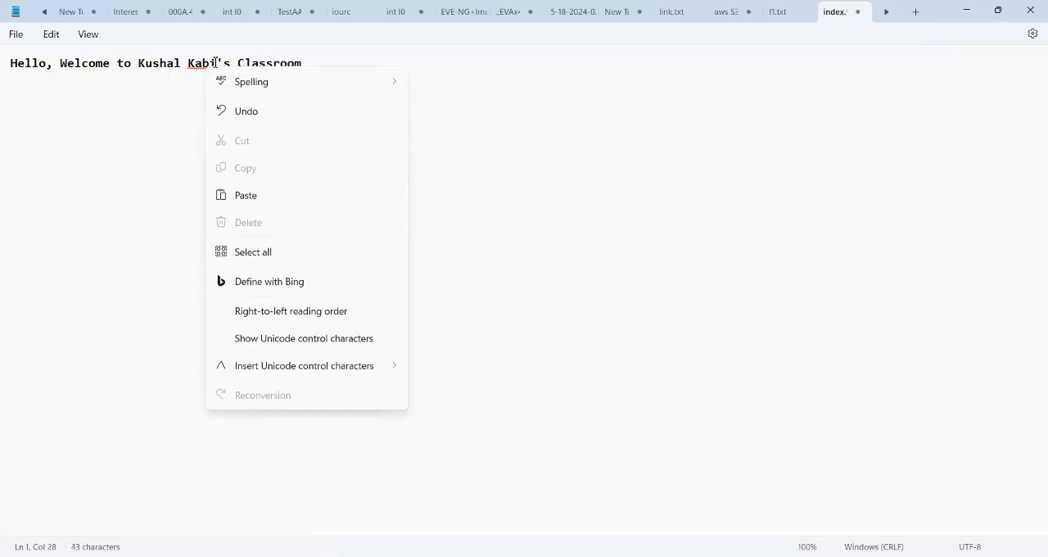
pyautogui.click(226, 65)
pyautogui.click(227, 67)
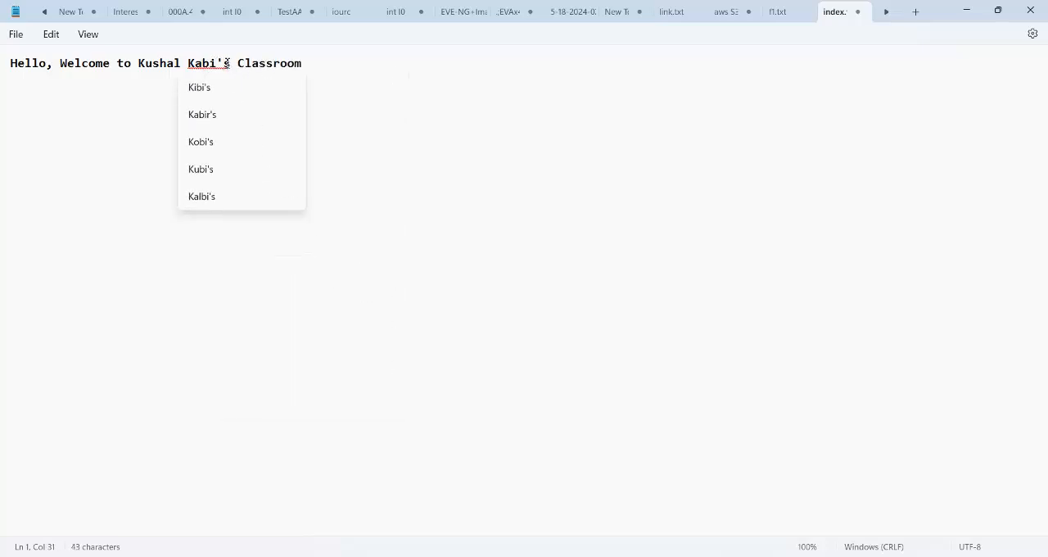
pyautogui.click(206, 88)
pyautogui.click(323, 63)
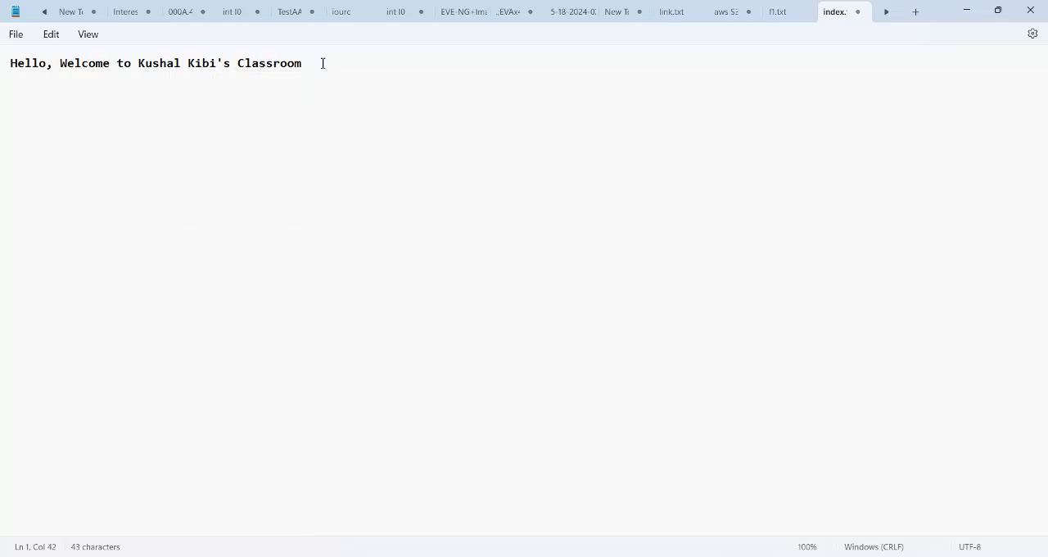
pyautogui.write('.')
# Save the greeting as index.html on the desktop and close the text editor
pyautogui.click(16, 34)
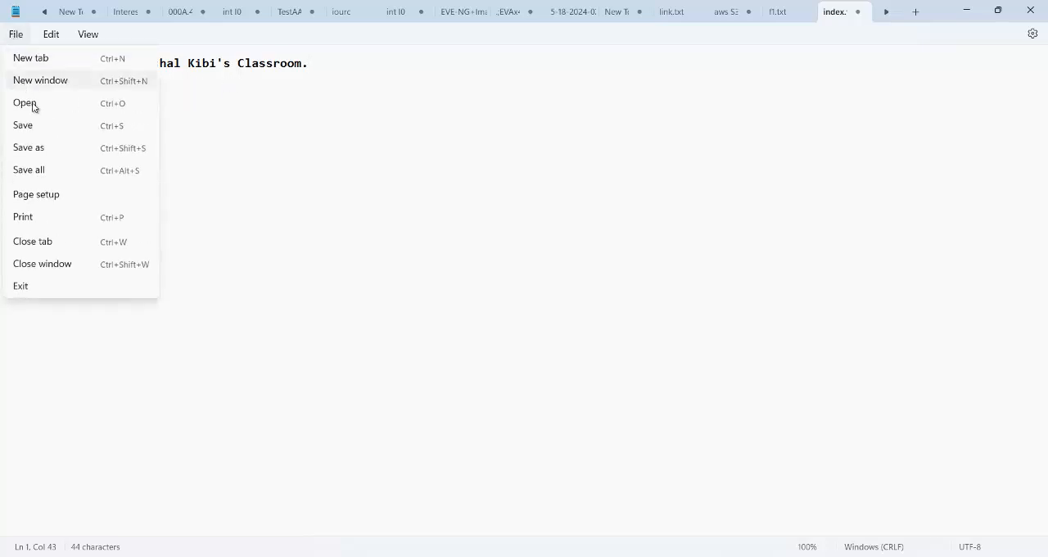
pyautogui.click(41, 150)
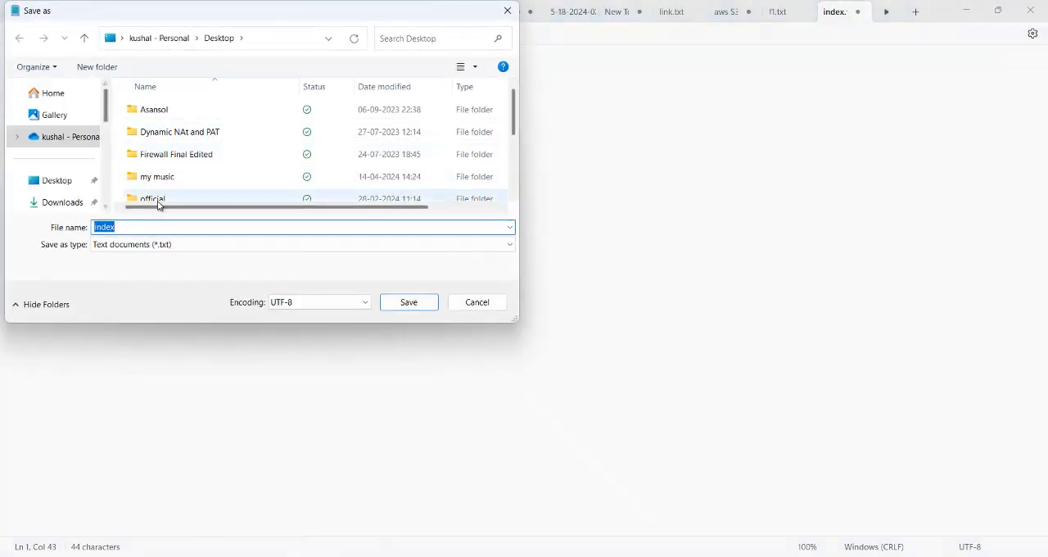
pyautogui.click(144, 227)
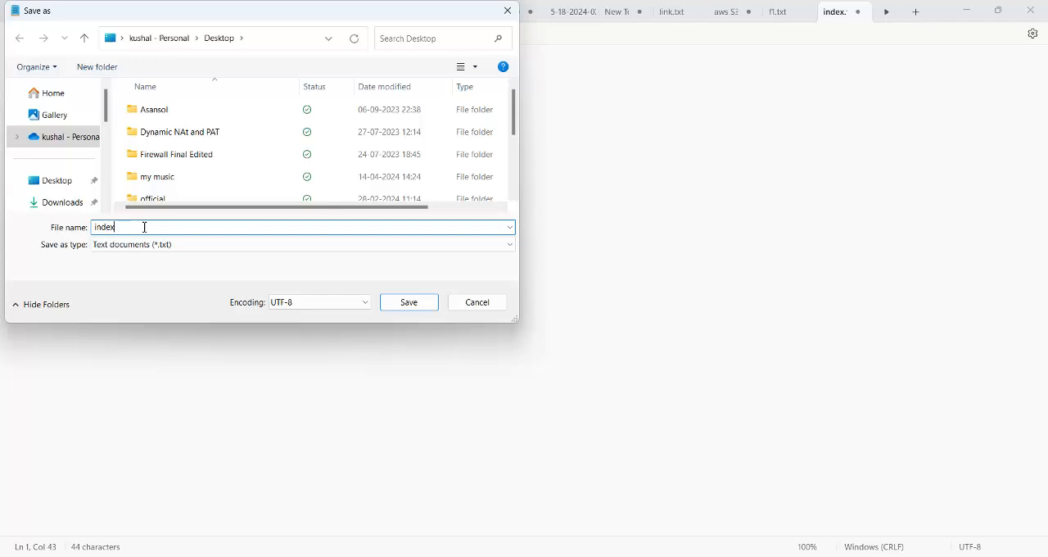
pyautogui.write('.html')
pyautogui.click(412, 309)
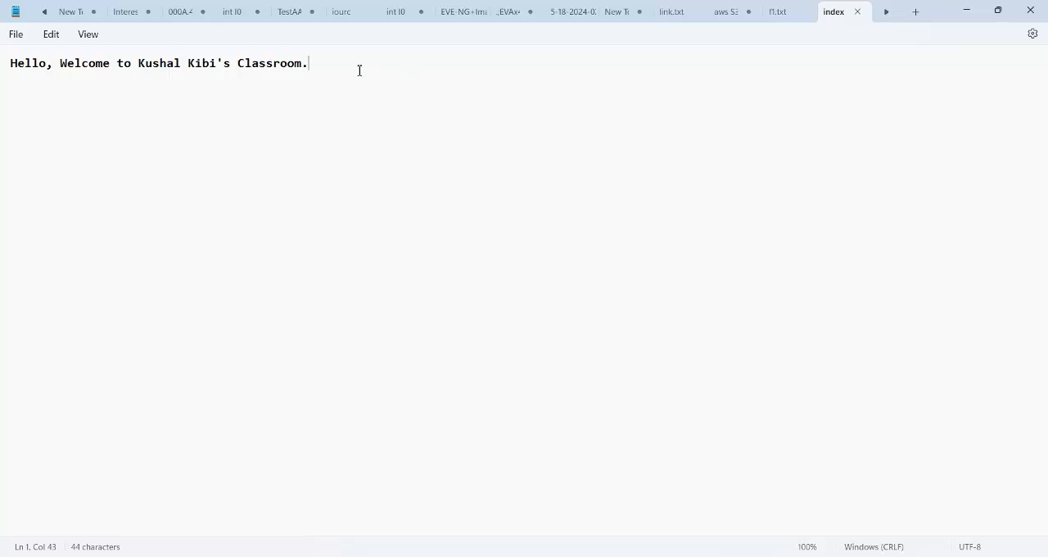
pyautogui.click(1029, 11)
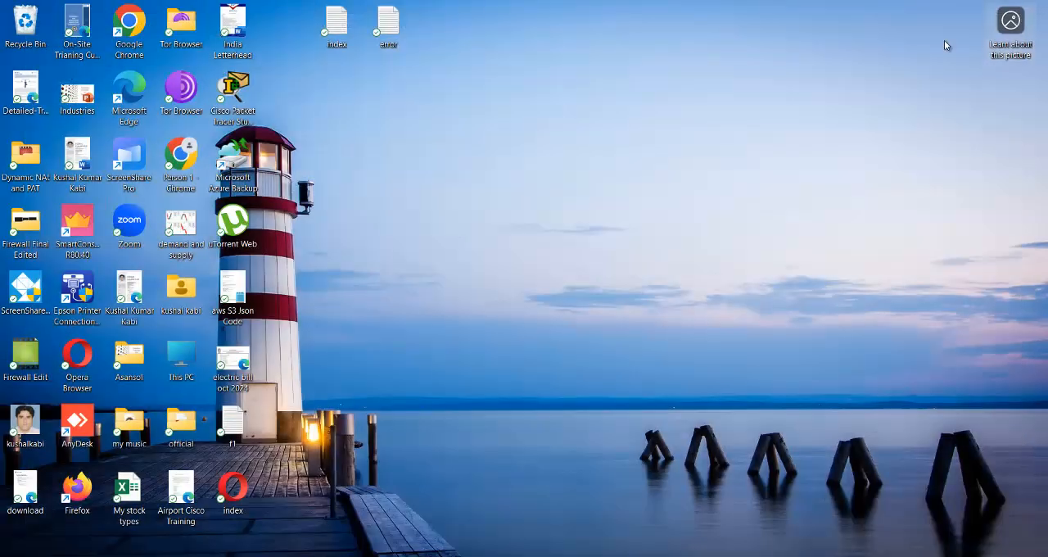
# Open index.html with Google Chrome set as the app to always use, check the greeting and close its tab
pyautogui.doubleClick(240, 491)
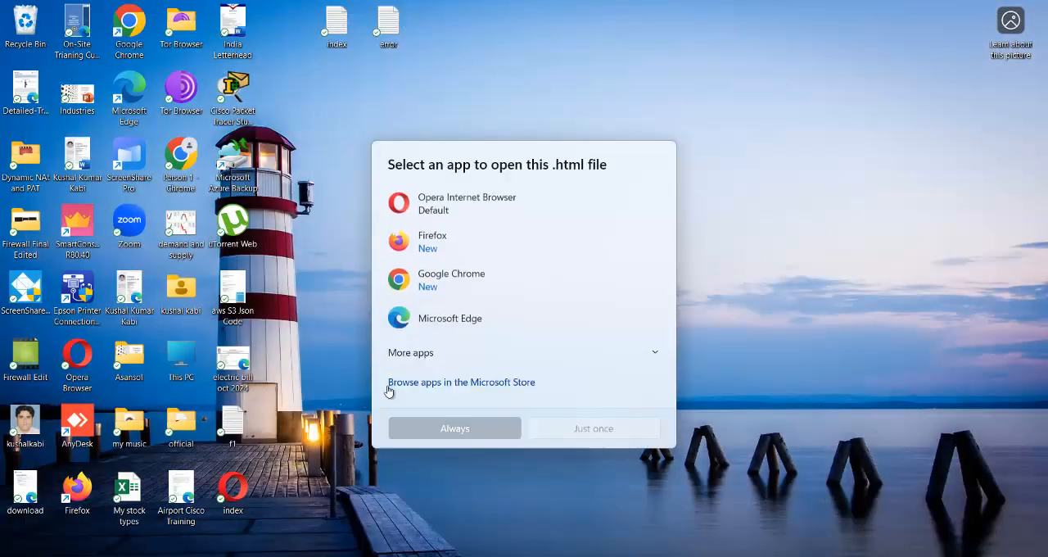
pyautogui.click(455, 274)
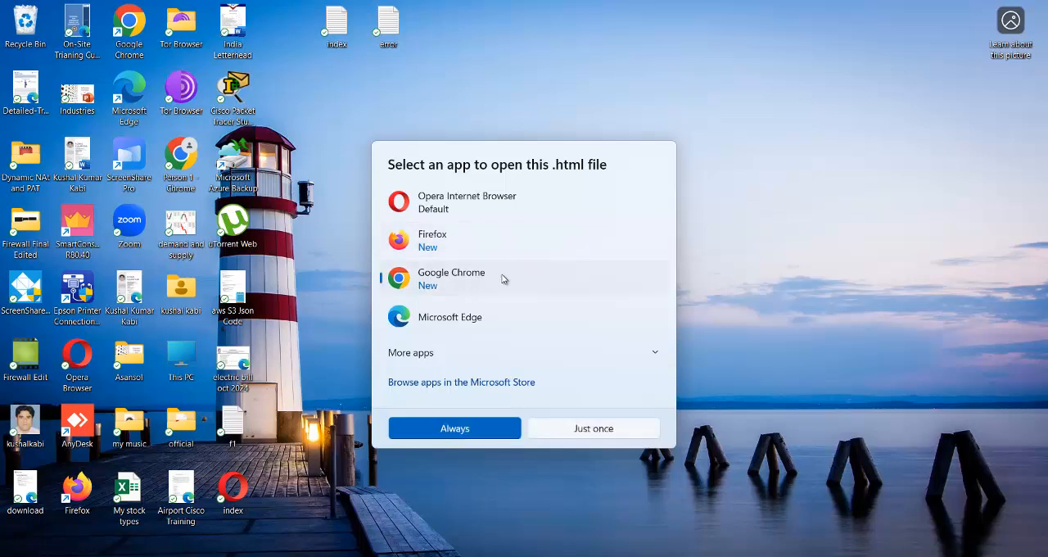
pyautogui.click(454, 428)
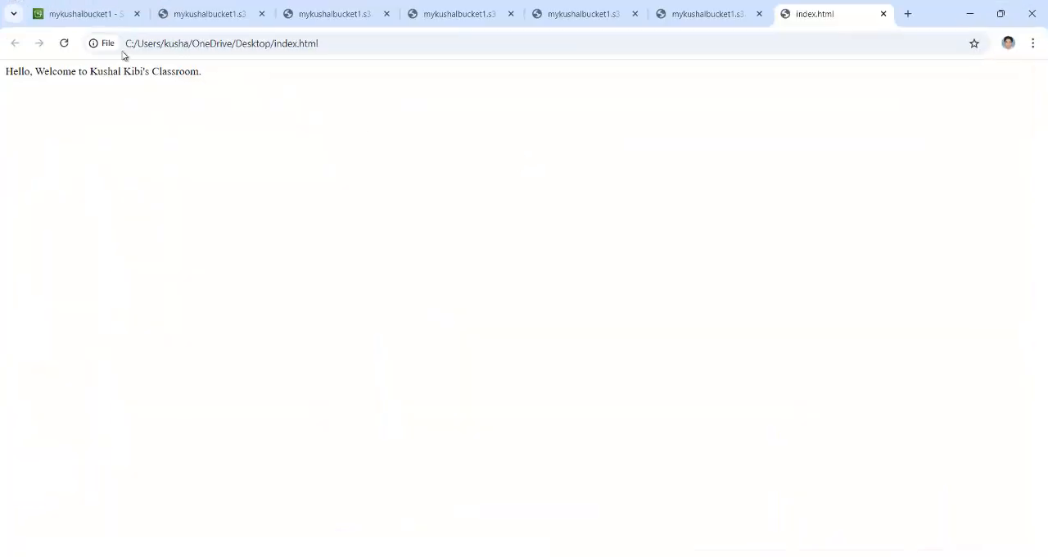
pyautogui.moveTo(109, 69); pyautogui.dragTo(211, 79)
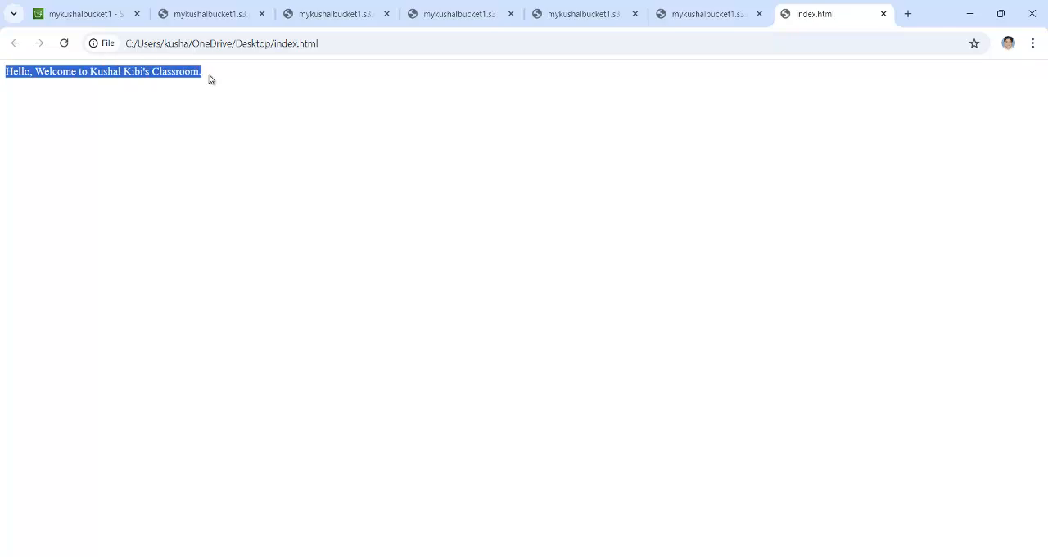
pyautogui.click(884, 15)
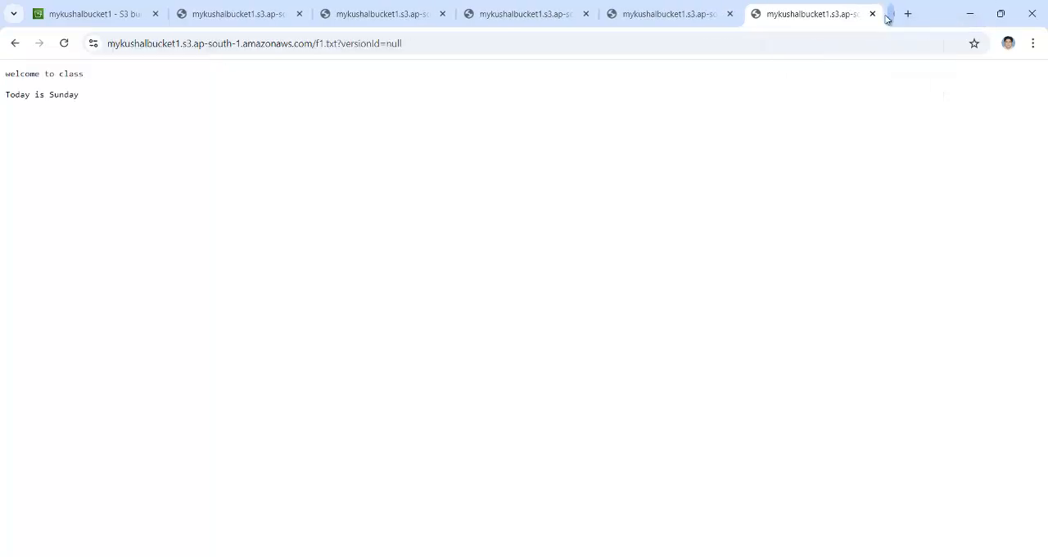
# Open the error text file on the desktop and write "WE re on Maintainance"
pyautogui.click(970, 14)
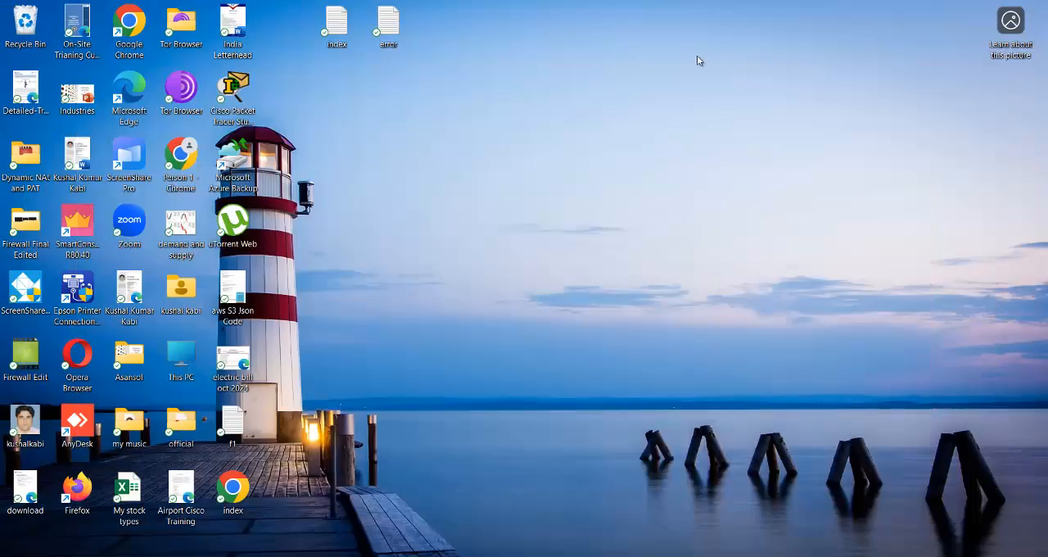
pyautogui.click(384, 33)
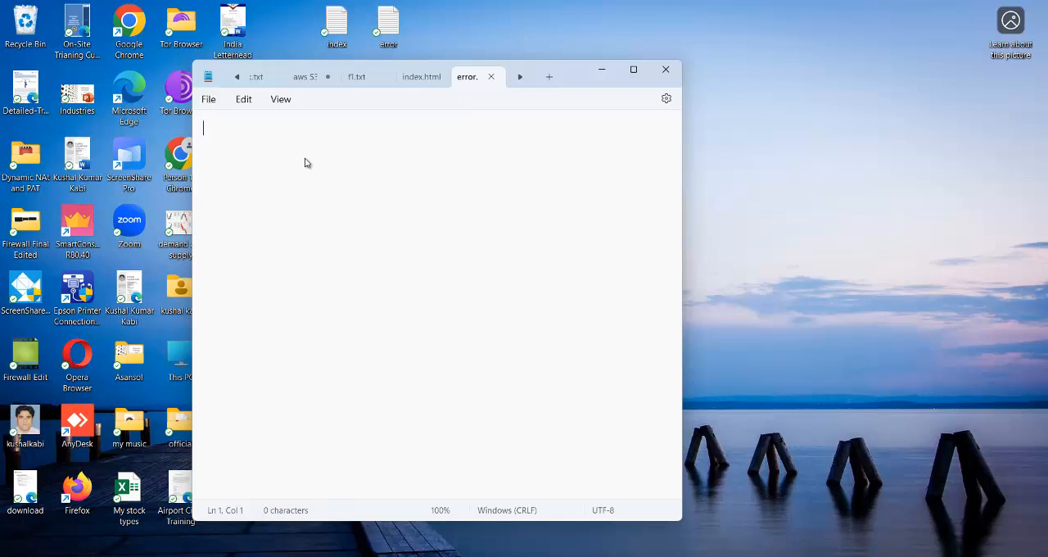
pyautogui.write('WE re on M')
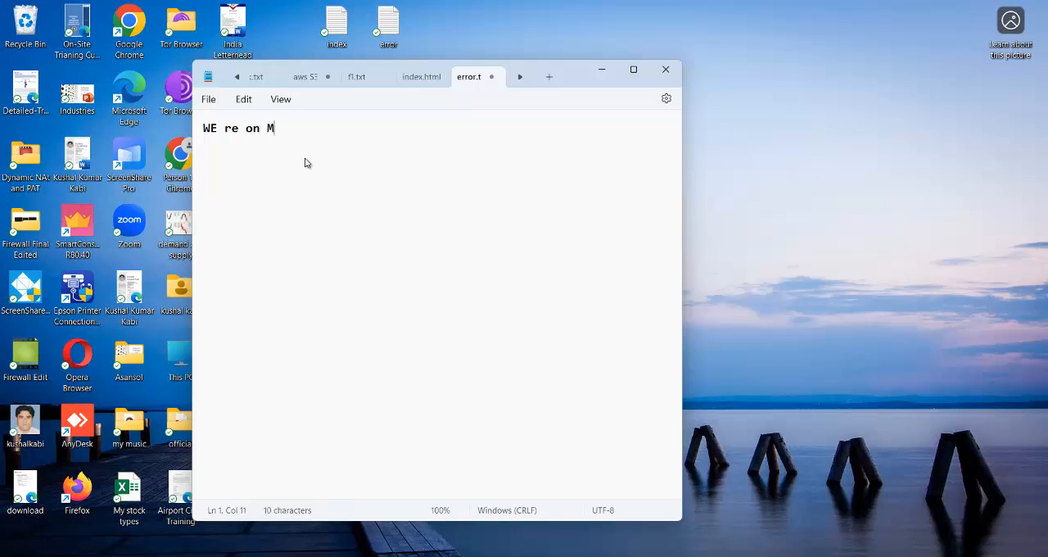
pyautogui.write('aintainance')
# Correct the misspelled last word to "Maintenance" with the spelling suggestion and place the cursor at the end of the line
pyautogui.rightClick(317, 126)
pyautogui.moveTo(346, 145)
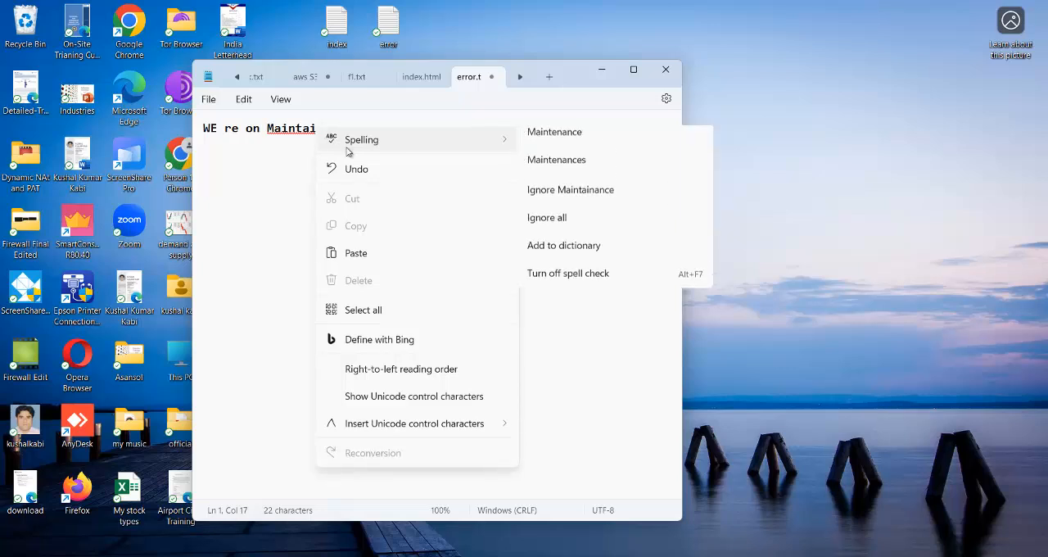
pyautogui.click(599, 143)
pyautogui.click(381, 127)
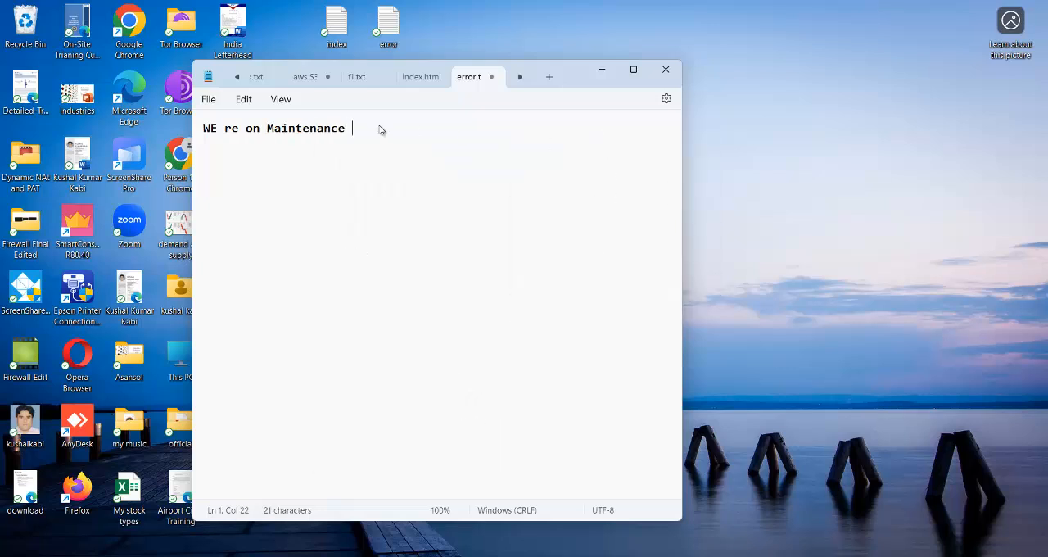
# End the first line with a period, add "Plz Try After SOme Time!!!" below a blank line, and correct "SOme" with the spelling suggestion
pyautogui.press('BackSpace')
pyautogui.write(',')
pyautogui.press('BackSpace')
pyautogui.write('.')
pyautogui.press('Return')
pyautogui.press('Return')
pyautogui.write('Plz Try A')
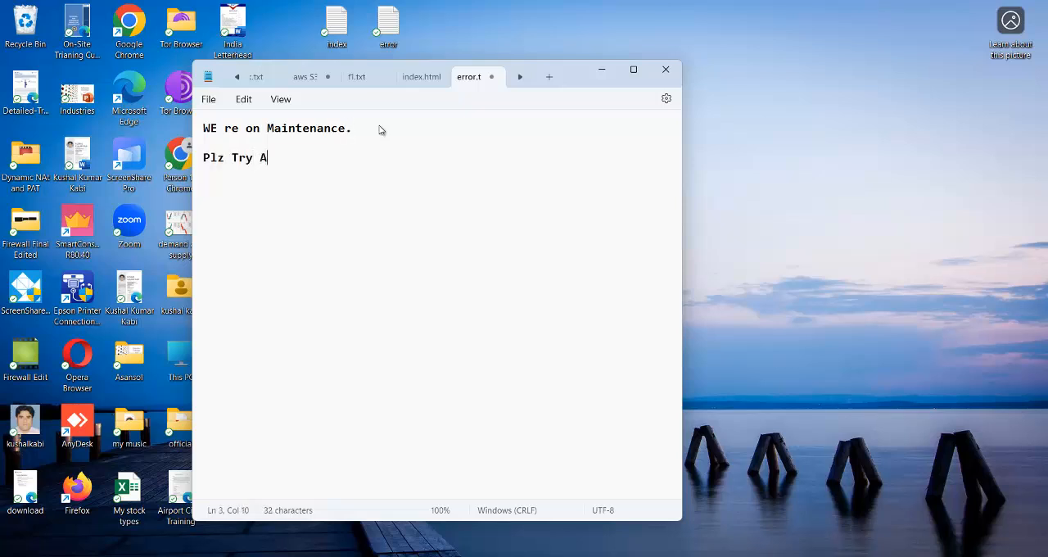
pyautogui.write('fter SOme Time!!!')
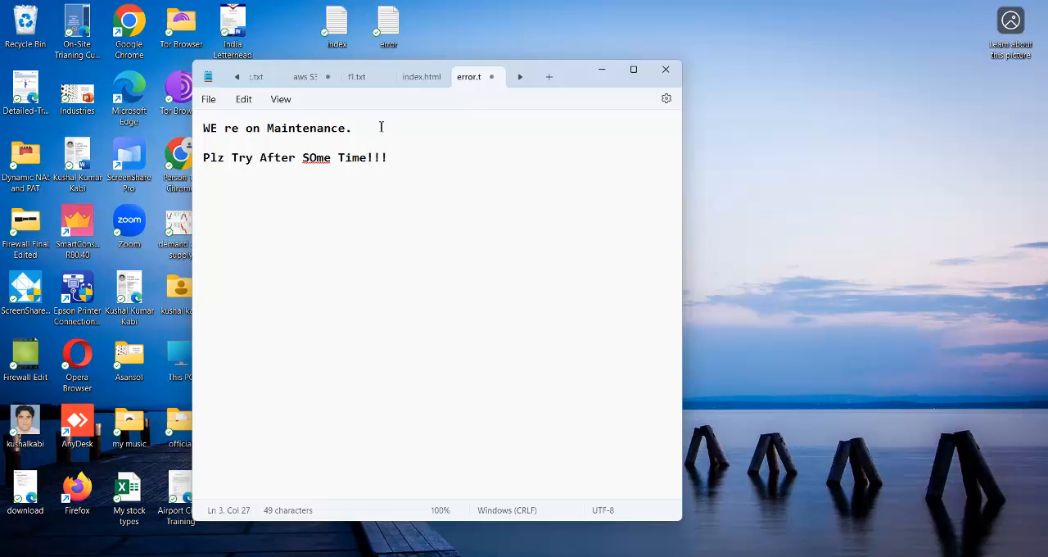
pyautogui.click(319, 156)
pyautogui.click(315, 183)
# Save the maintenance message as error.html on the desktop and close the text editor
pyautogui.click(208, 99)
pyautogui.click(246, 218)
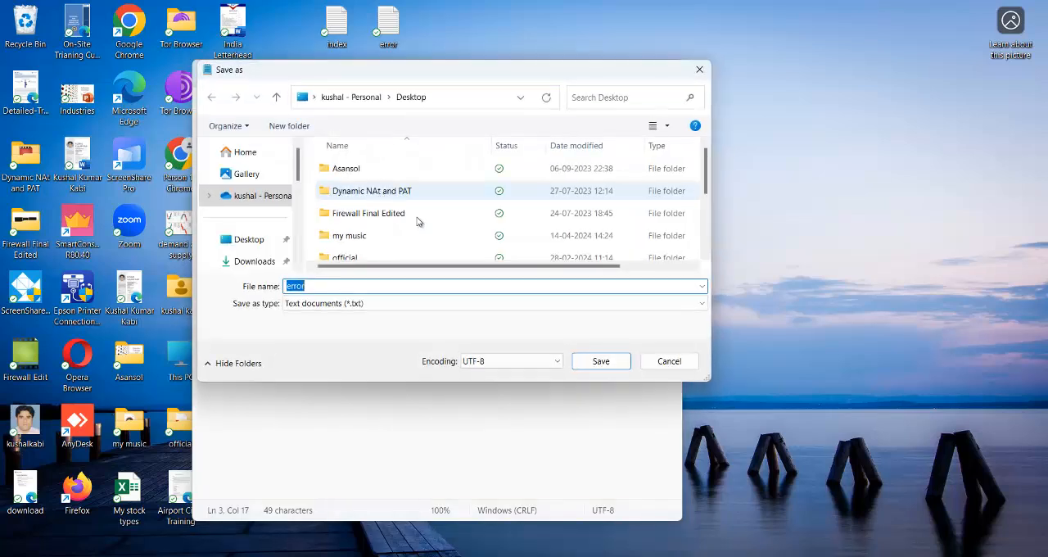
pyautogui.click(348, 286)
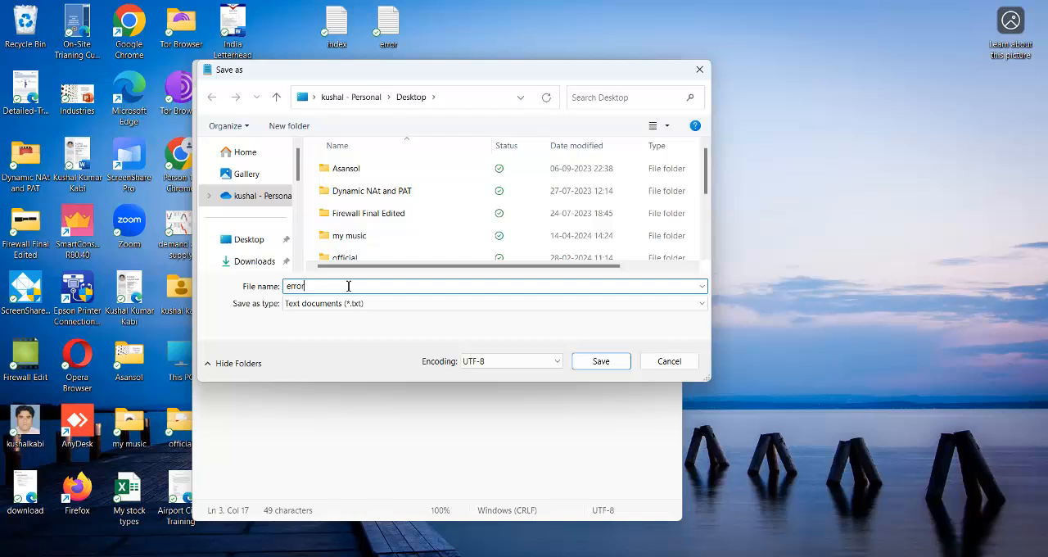
pyautogui.write('.html')
pyautogui.click(615, 366)
pyautogui.click(669, 68)
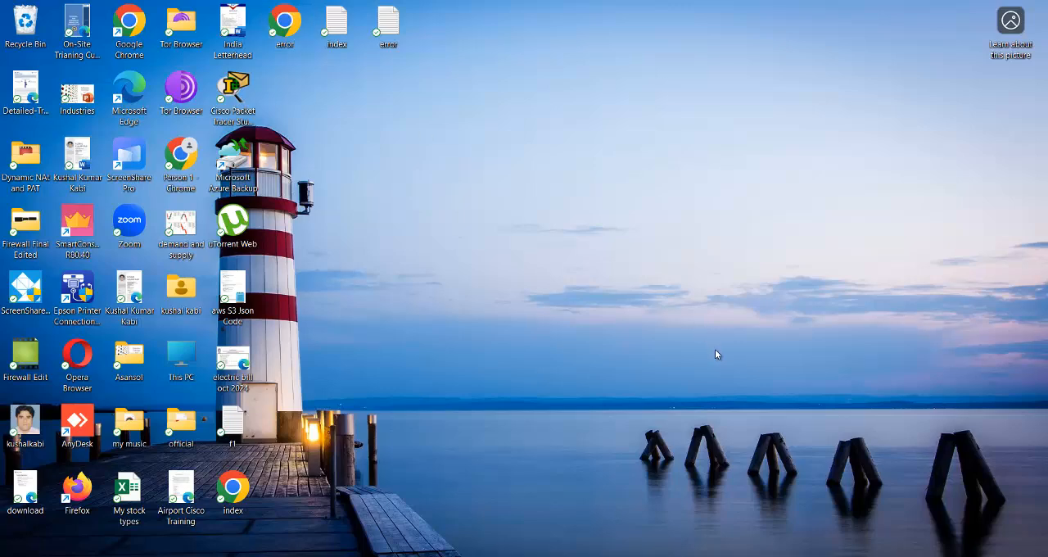
# Switch to the bucket's Amazon S3 page in Chrome and add index.html from the desktop to a new upload
pyautogui.moveTo(735, 555)
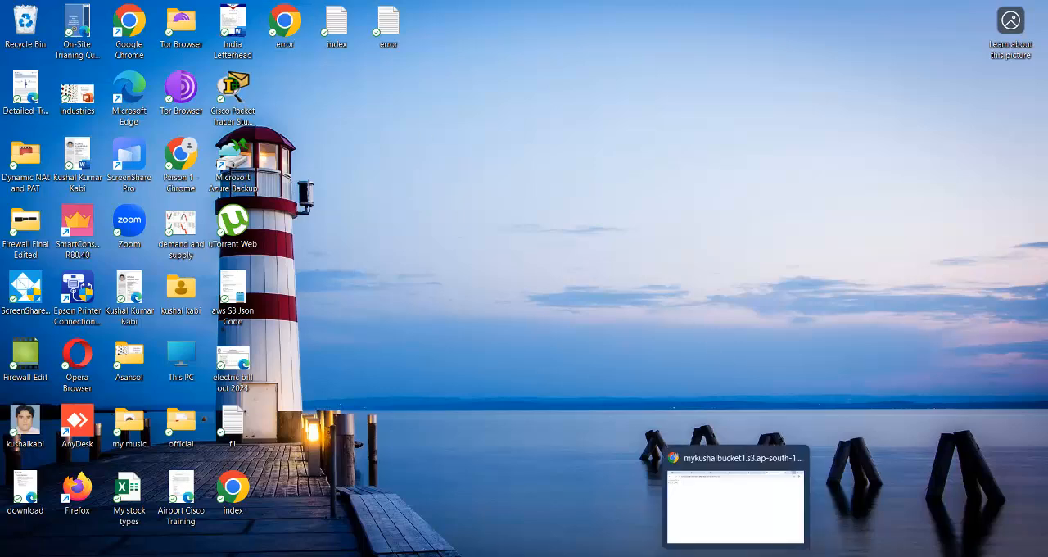
pyautogui.click(716, 512)
pyautogui.click(109, 10)
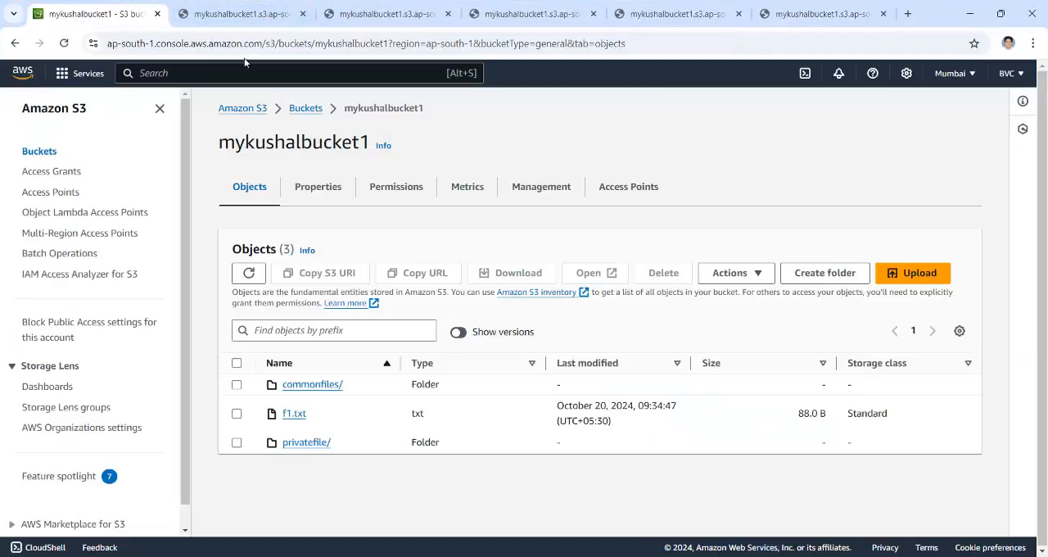
pyautogui.click(917, 273)
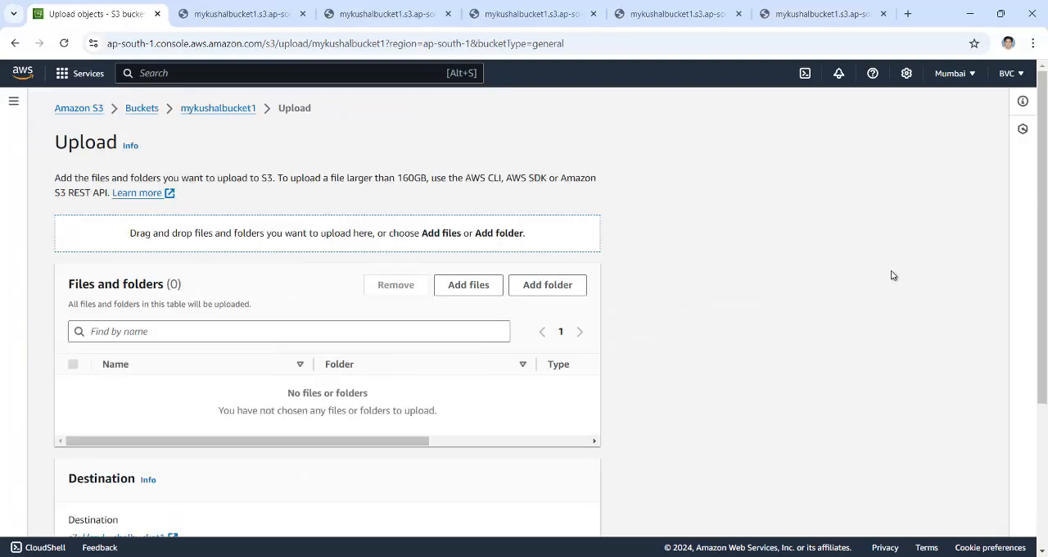
pyautogui.click(476, 293)
pyautogui.scroll(-2, 491, 278)
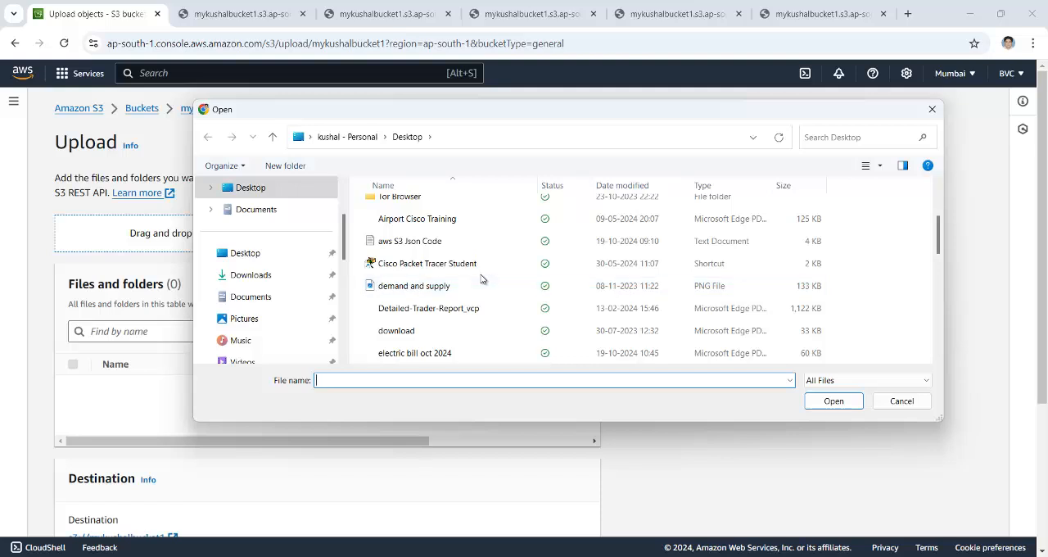
pyautogui.click(422, 237)
pyautogui.press('i')
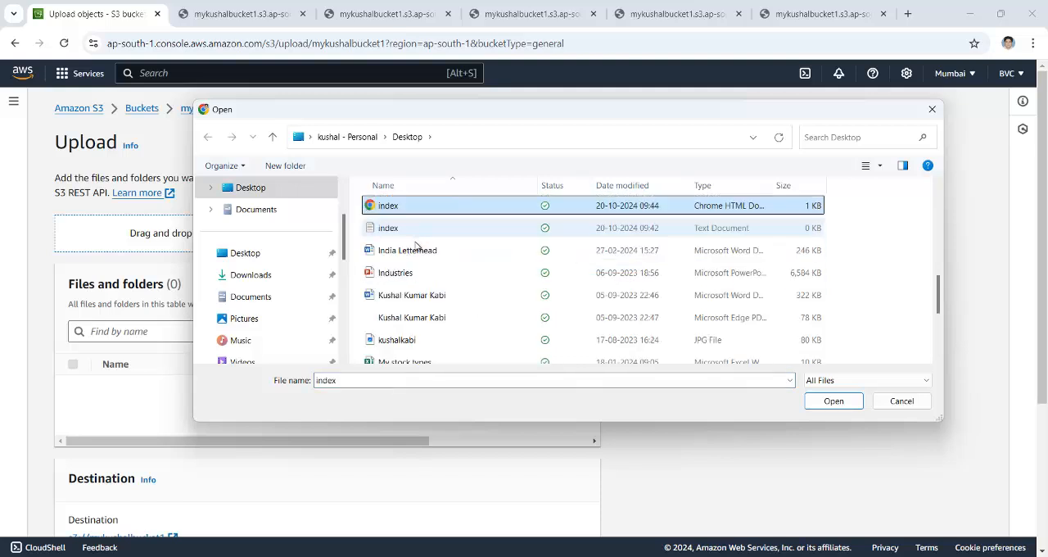
pyautogui.click(425, 206)
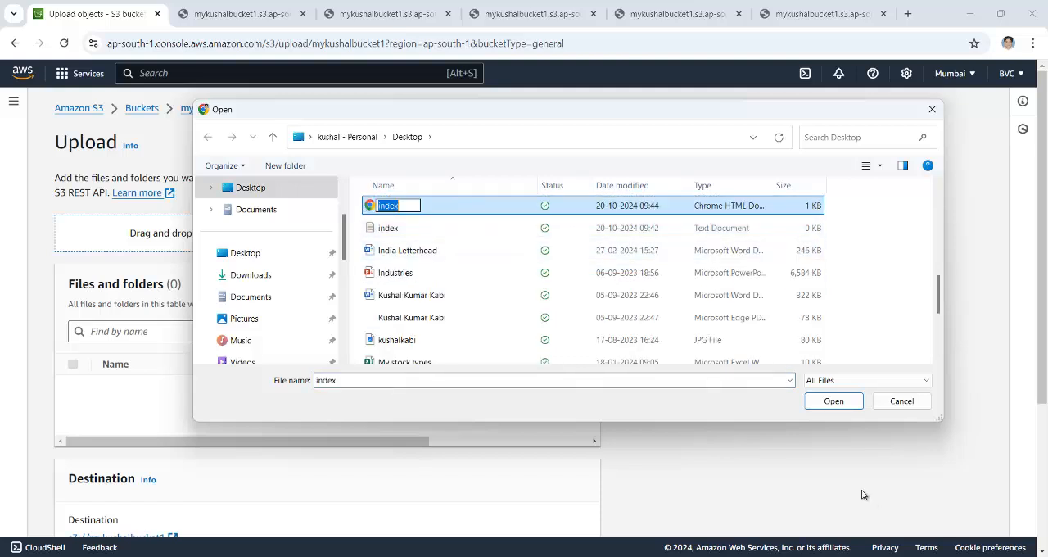
pyautogui.click(833, 402)
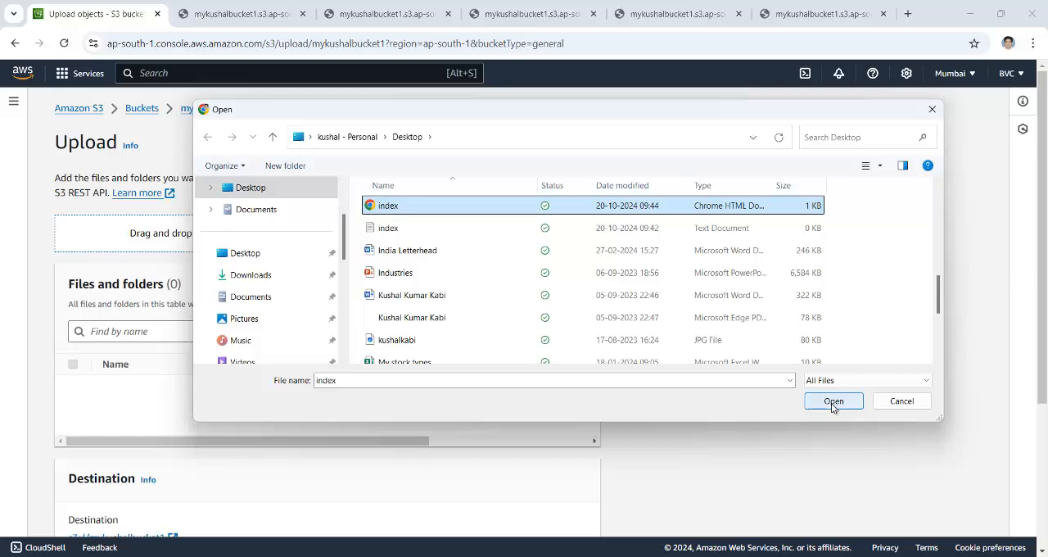
pyautogui.click(833, 402)
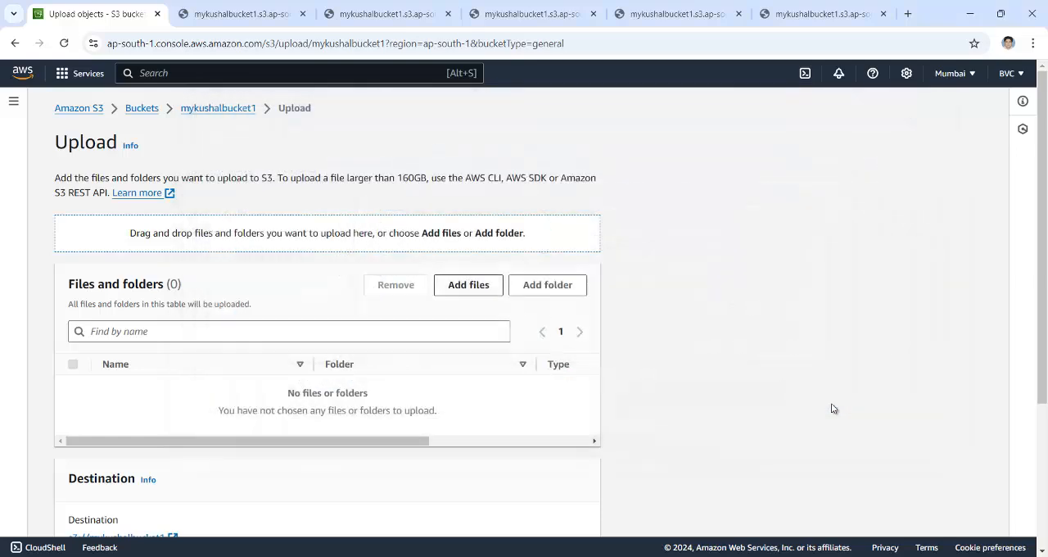
# Add error.html from the desktop to the upload list
pyautogui.click(476, 288)
pyautogui.click(474, 241)
pyautogui.write('error')
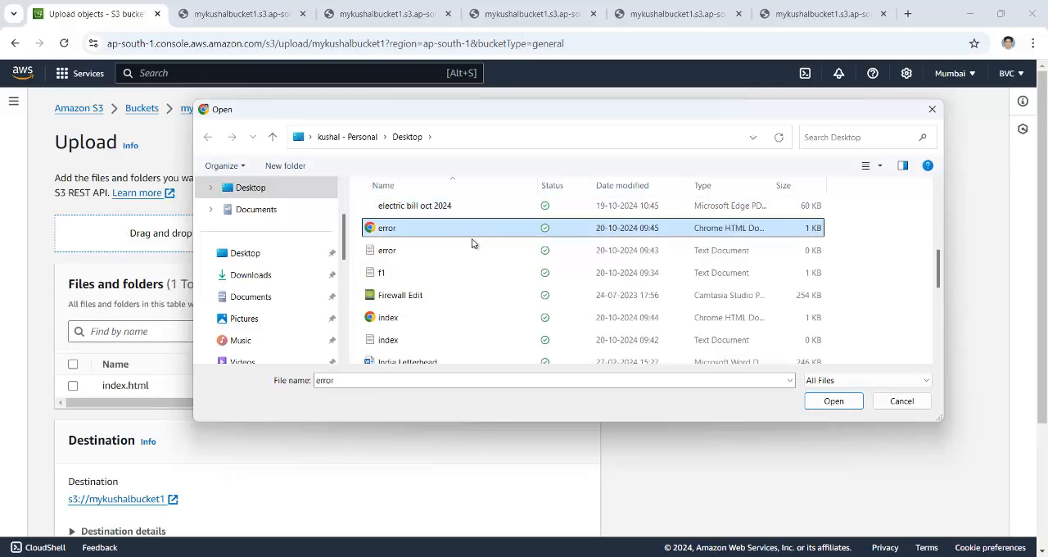
pyautogui.click(460, 237)
pyautogui.click(816, 401)
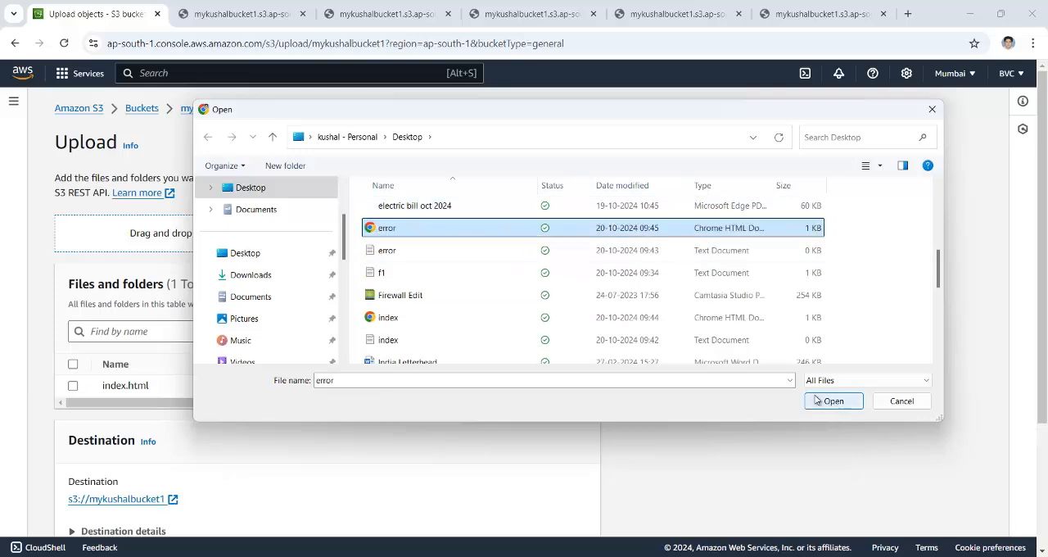
pyautogui.click(833, 400)
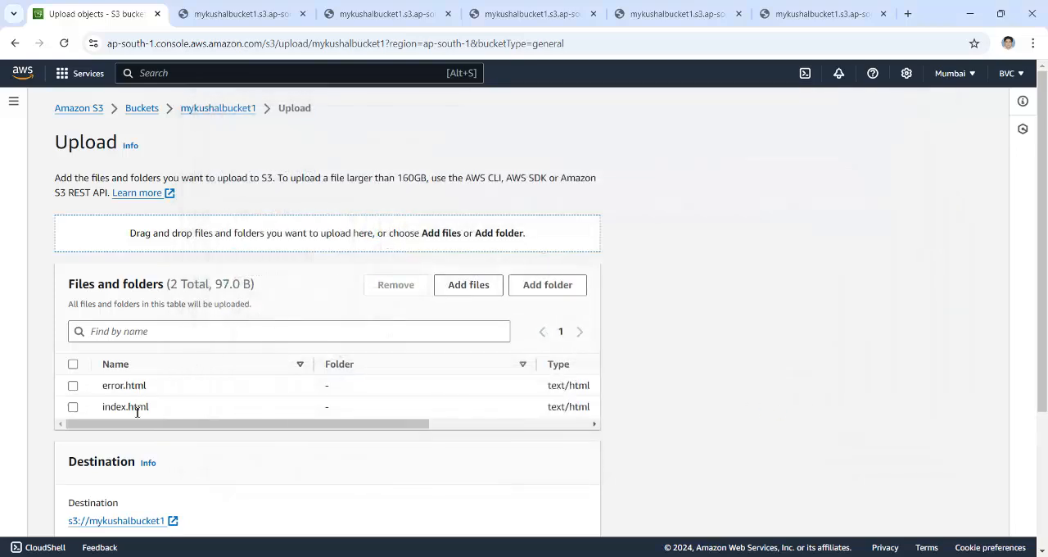
# Grant public-read access to the files in the upload permissions and acknowledge the risk
pyautogui.scroll(-3, 308, 395)
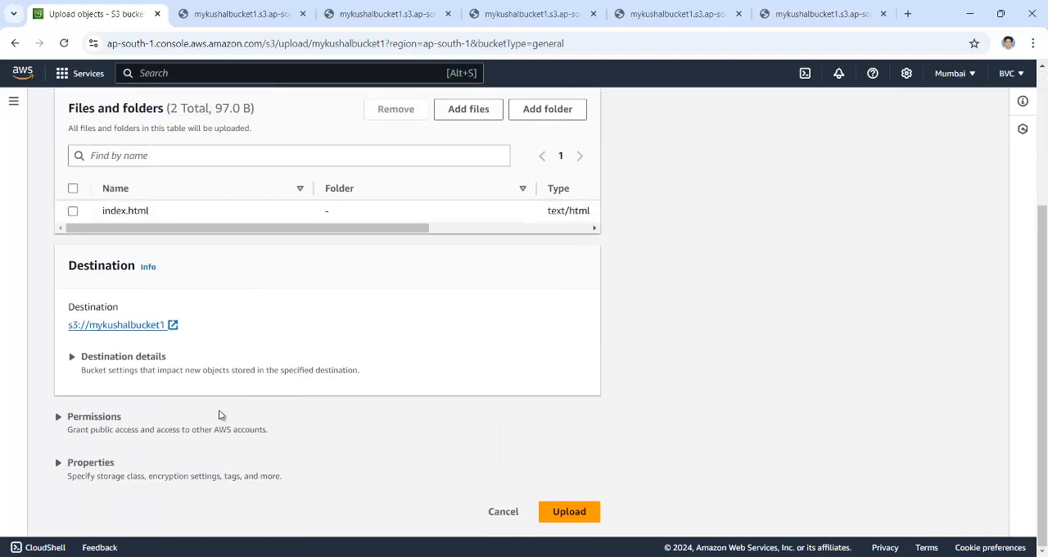
pyautogui.moveTo(122, 416); pyautogui.dragTo(118, 417)
pyautogui.scroll(-3, 390, 437)
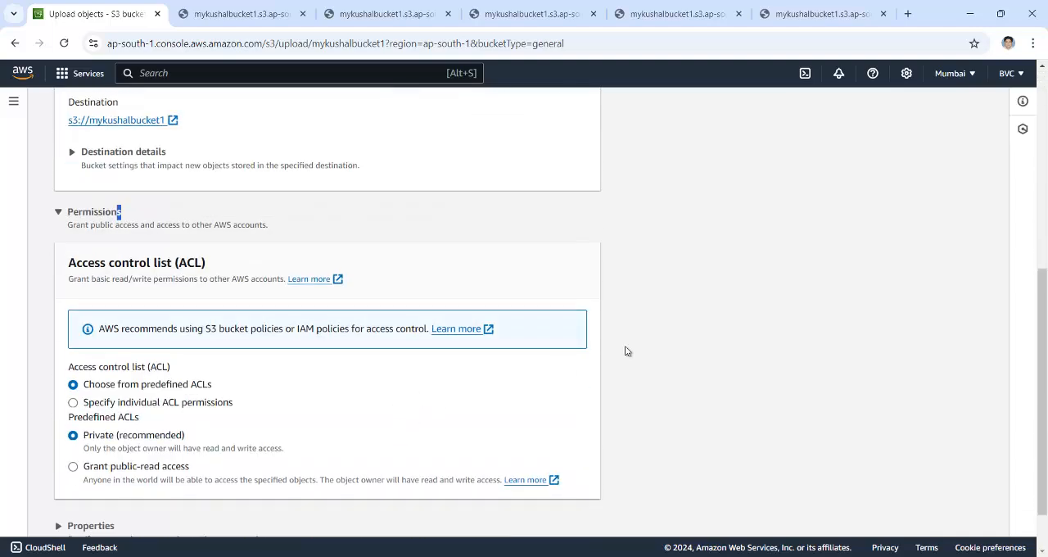
pyautogui.click(106, 463)
pyautogui.click(106, 466)
pyautogui.scroll(-2, 301, 447)
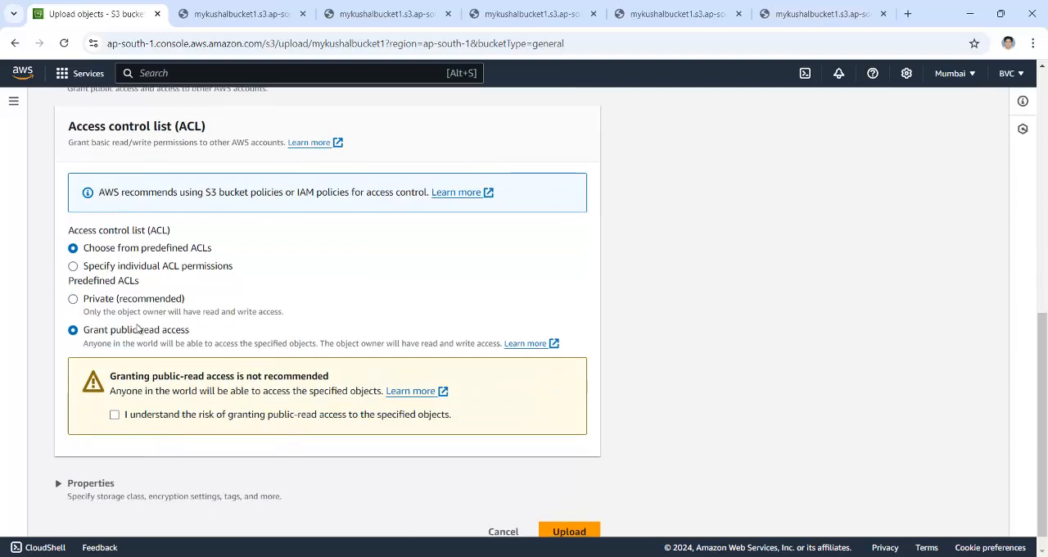
pyautogui.click(127, 417)
# Upload the two files to the bucket and close the upload status page
pyautogui.click(565, 530)
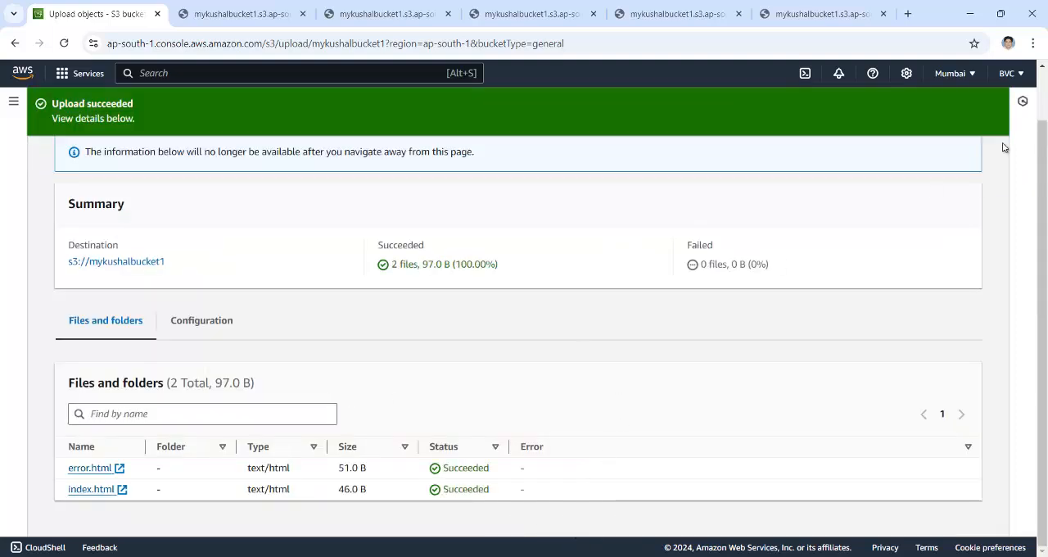
pyautogui.scroll(1, 970, 221)
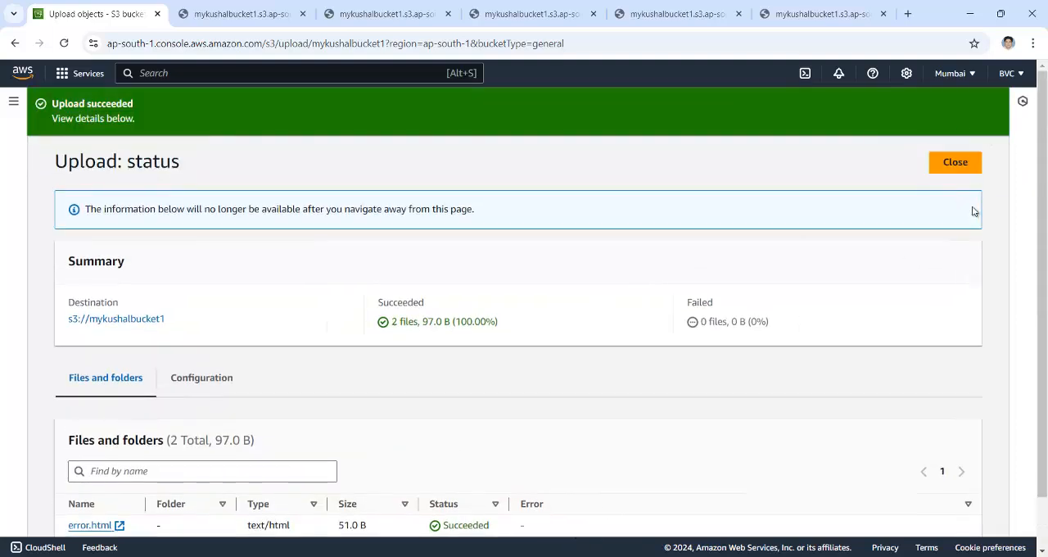
pyautogui.click(953, 161)
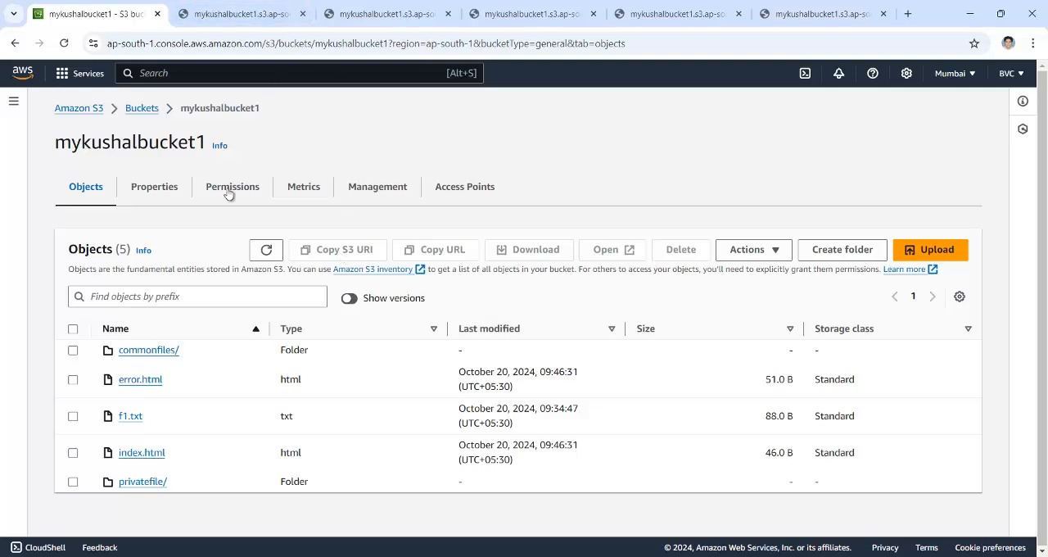
# Edit static website hosting in the bucket's properties and enable it
pyautogui.click(163, 186)
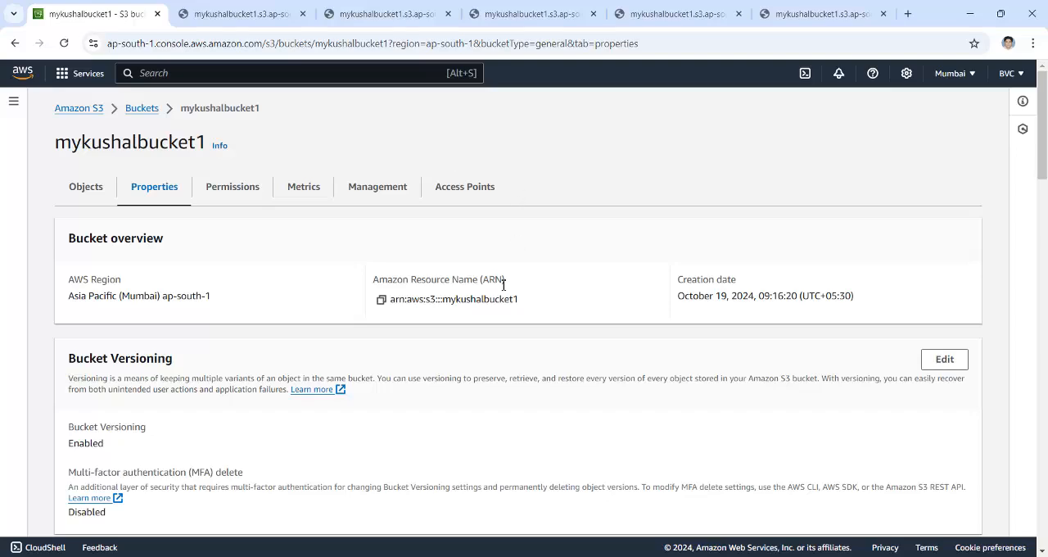
pyautogui.scroll(-10, 507, 284)
pyautogui.scroll(-10, 509, 282)
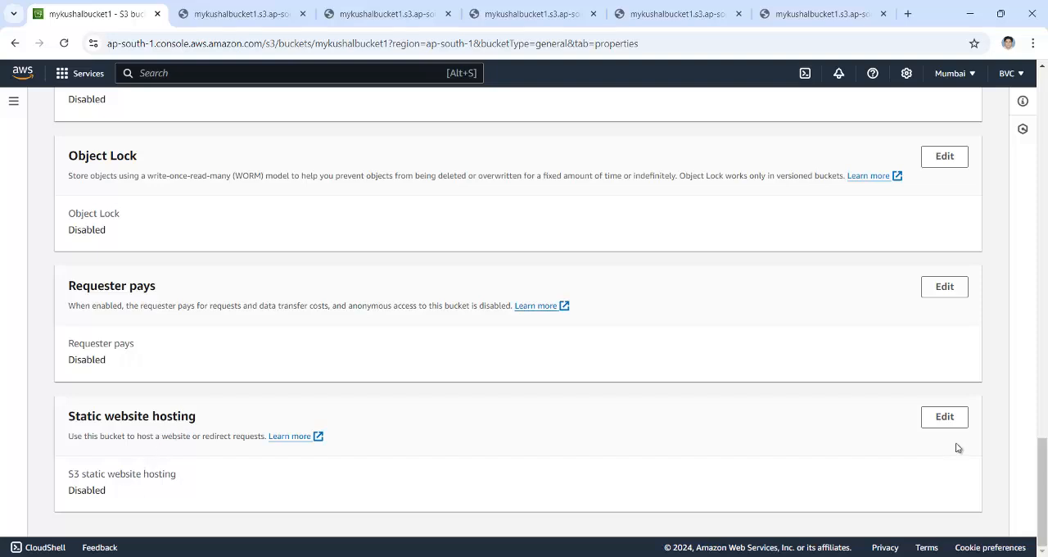
pyautogui.click(955, 414)
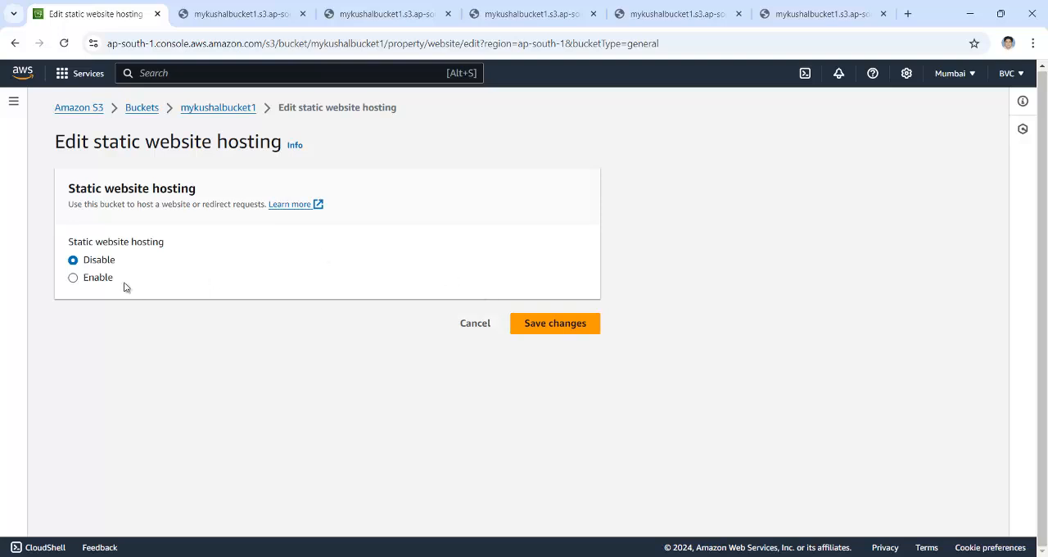
pyautogui.click(97, 279)
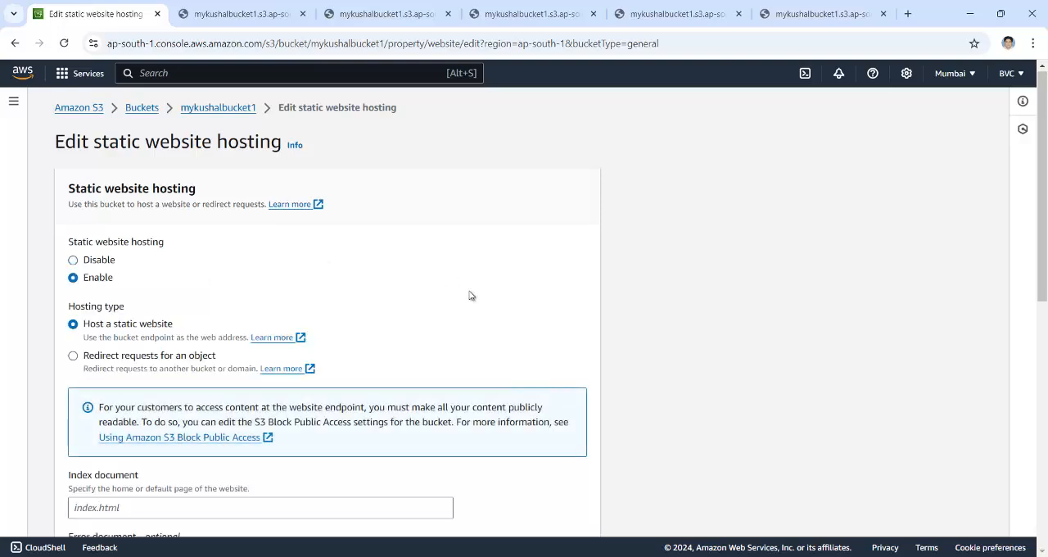
# Enter index.html as the index document of the static website
pyautogui.scroll(-2, 469, 295)
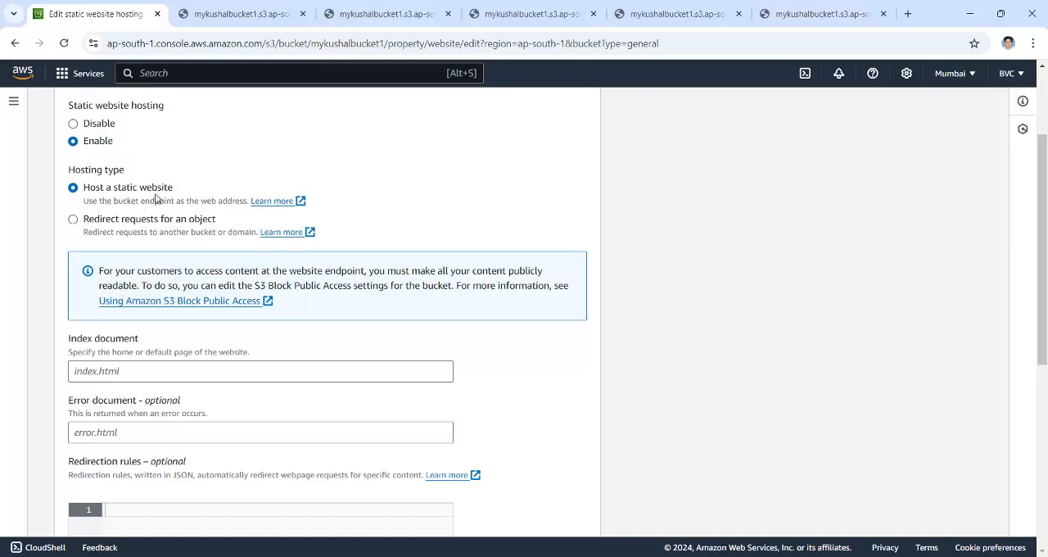
pyautogui.scroll(-2, 91, 236)
pyautogui.click(91, 233)
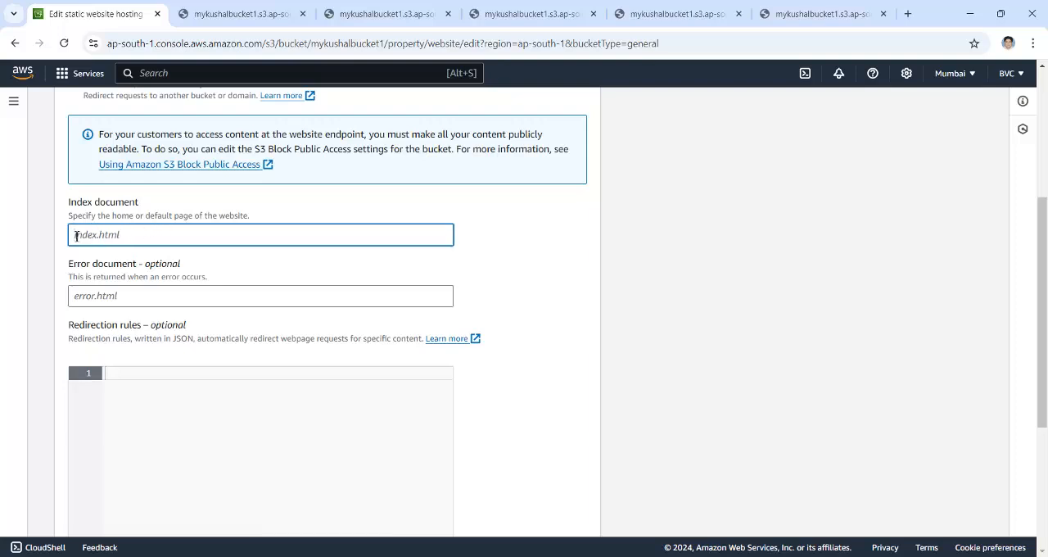
pyautogui.write('index.html')
pyautogui.doubleClick(121, 235)
pyautogui.moveTo(86, 232); pyautogui.dragTo(73, 236)
# Enter error.html as the error document and save the static website hosting changes
pyautogui.click(87, 296)
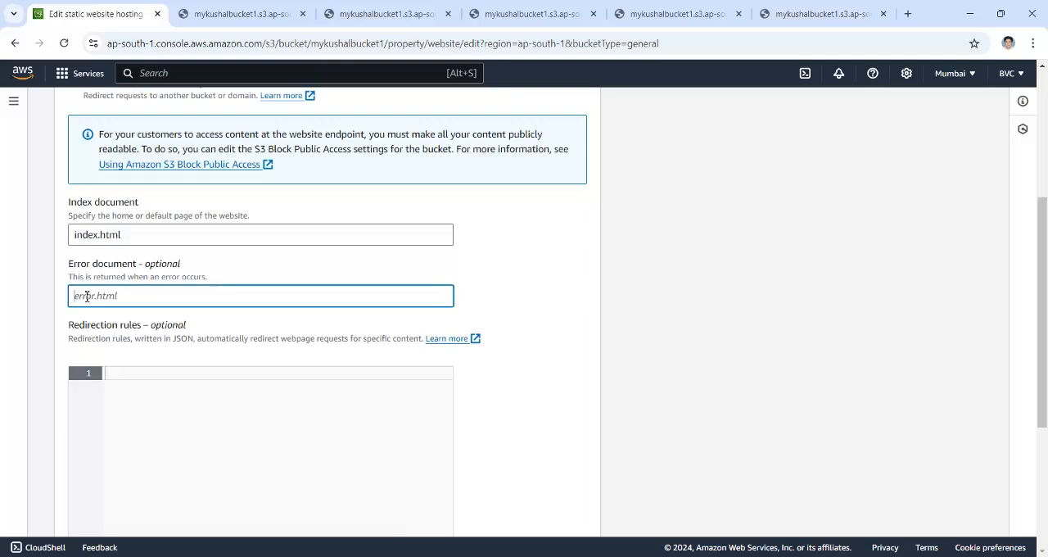
pyautogui.write('r')
pyautogui.write('rror.html')
pyautogui.scroll(-3, 148, 295)
pyautogui.click(560, 517)
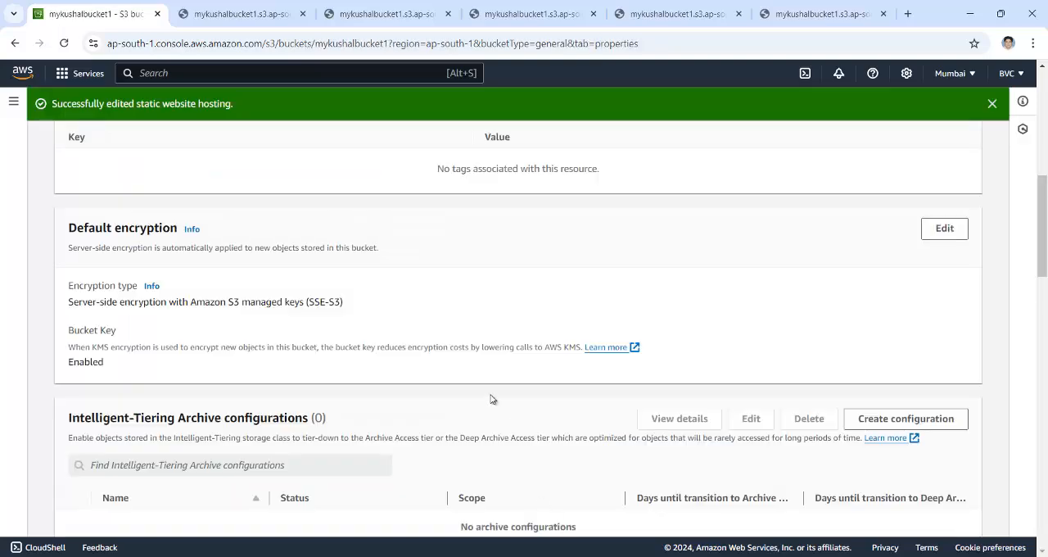
# Copy the bucket website endpoint from the static website hosting settings and open it in a new browser tab
pyautogui.scroll(-3, 490, 402)
pyautogui.scroll(-10, 491, 401)
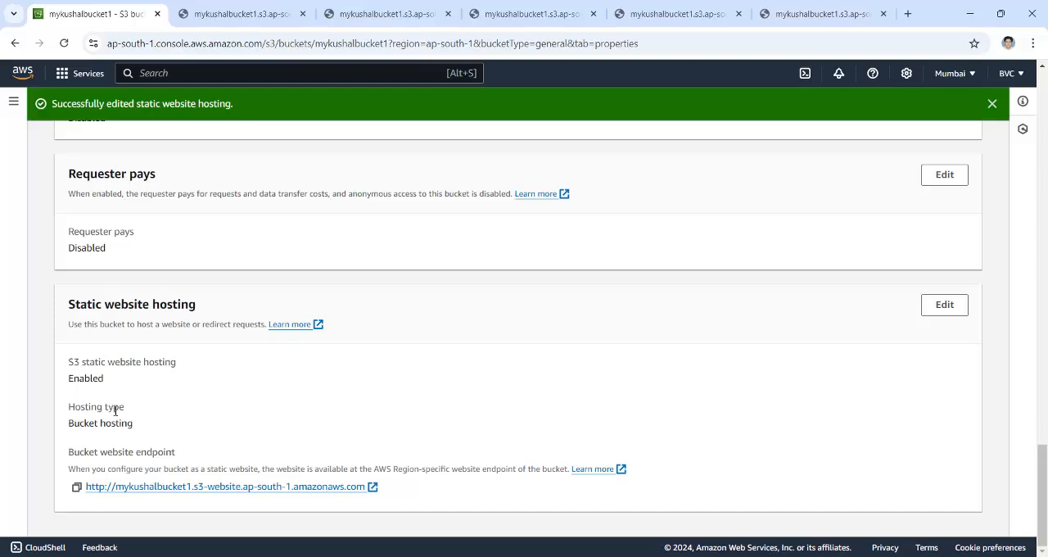
pyautogui.click(77, 488)
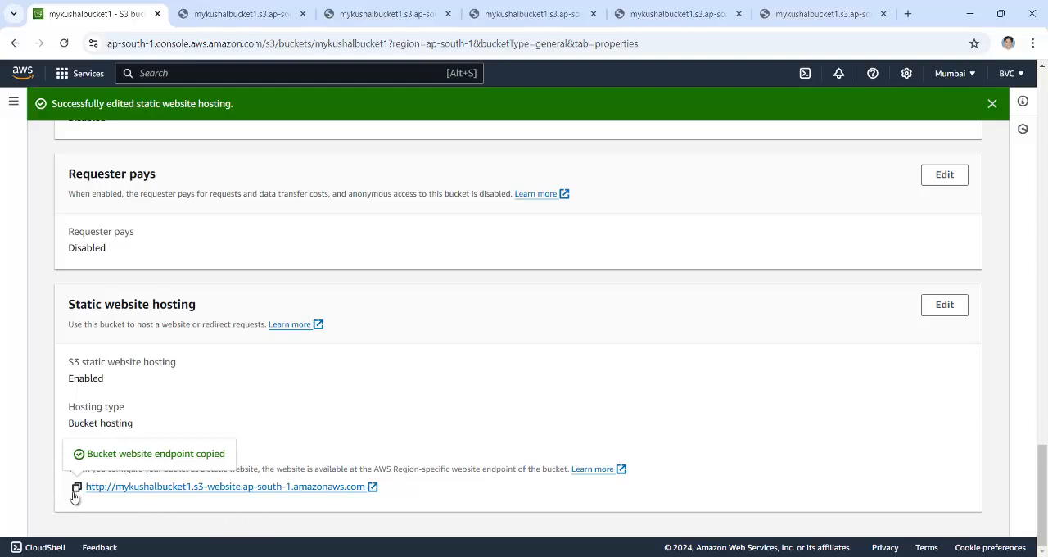
pyautogui.click(907, 14)
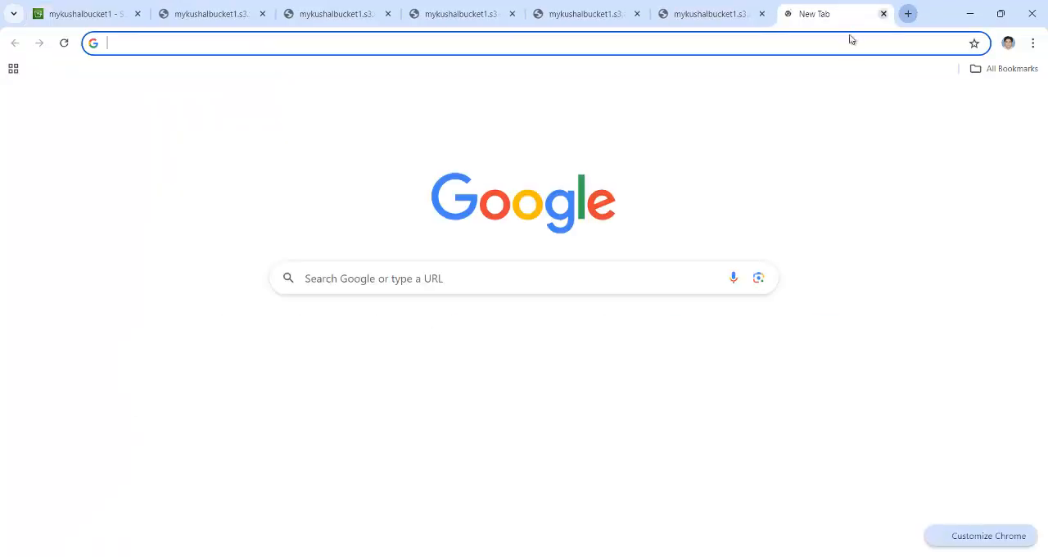
pyautogui.click(851, 39)
pyautogui.hotkey('ctrl', 'v')
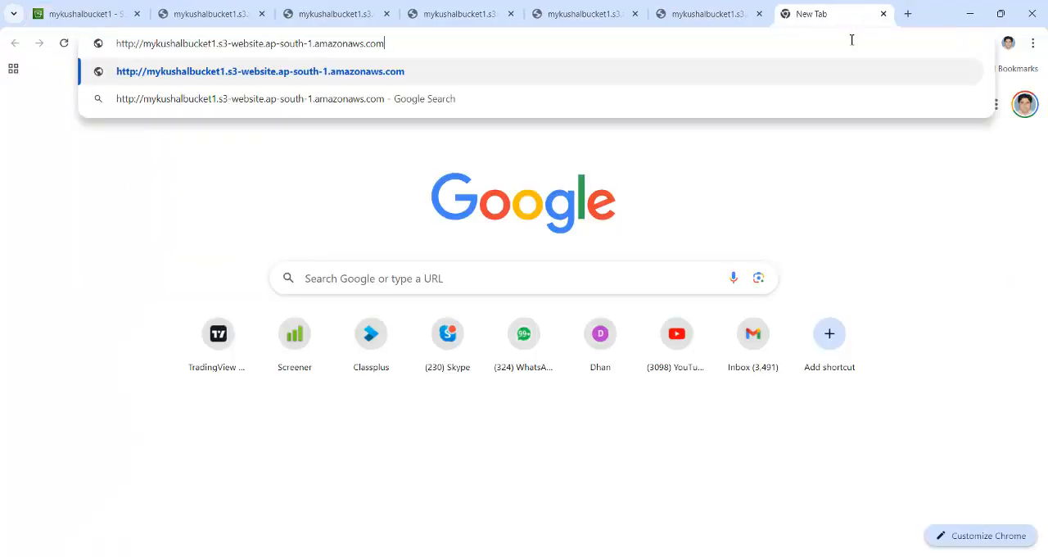
pyautogui.press('Return')
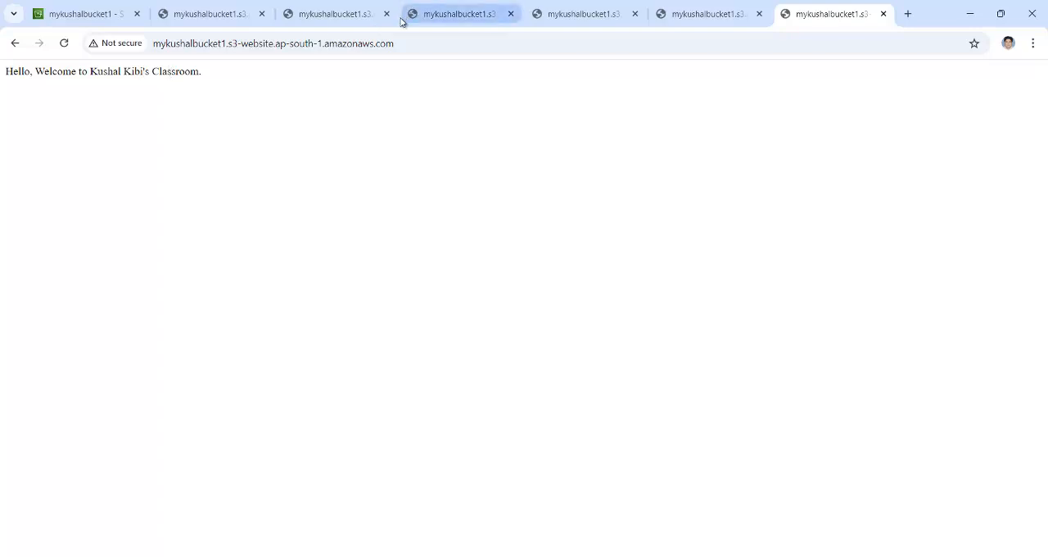
# Share the website endpoint link in the Live Session chat in Firefox, close the chat and return to the website in Chrome
pyautogui.click(396, 43)
pyautogui.moveTo(396, 42); pyautogui.dragTo(158, 59)
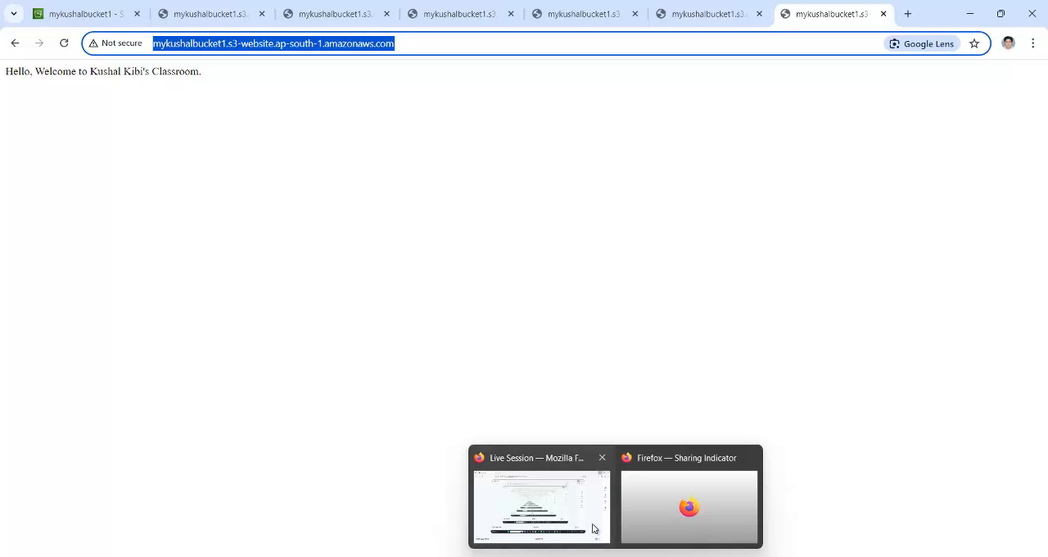
pyautogui.click(594, 529)
pyautogui.click(1012, 149)
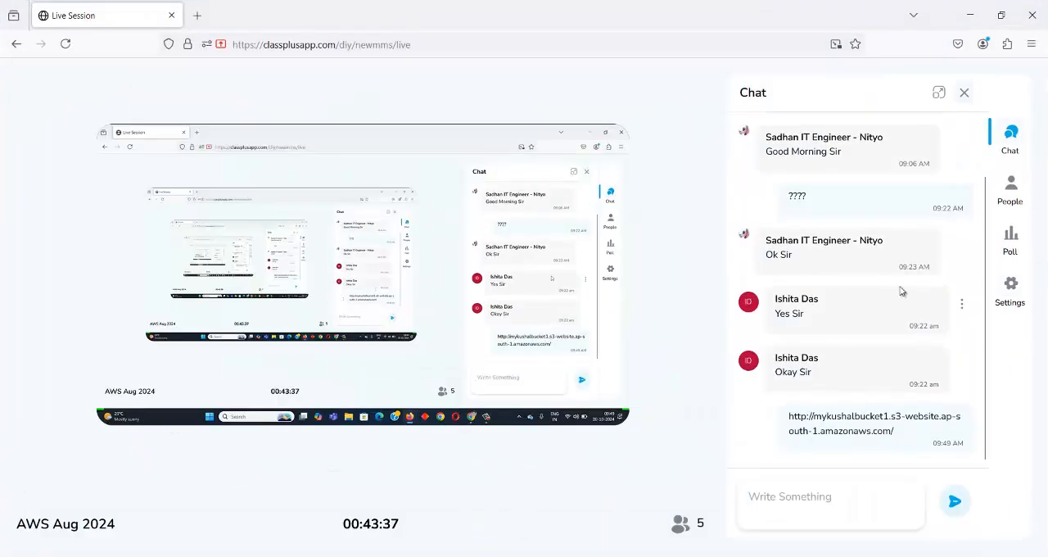
pyautogui.click(964, 92)
pyautogui.click(969, 15)
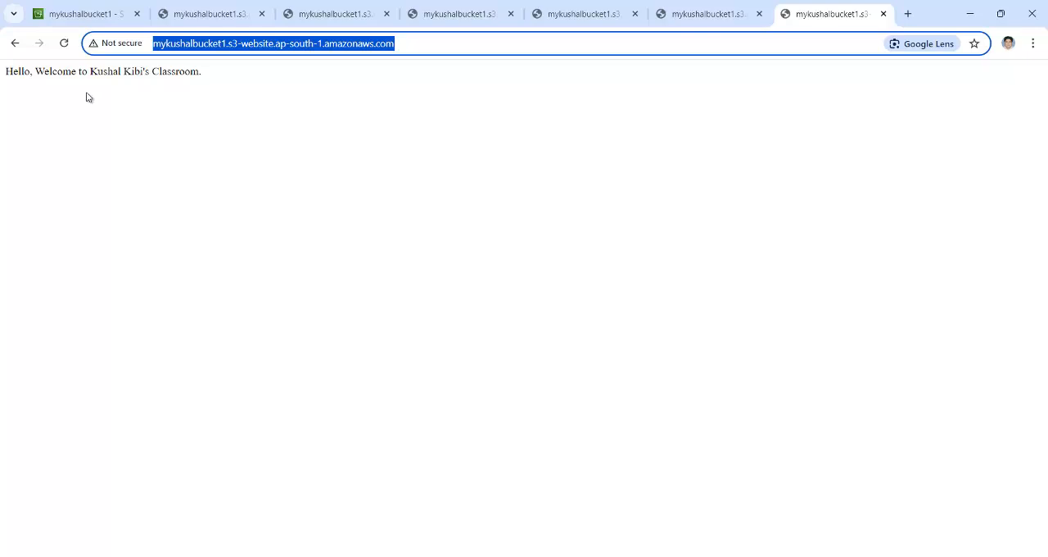
# Return to the S3 console and show the objects of mykushalbucket1
pyautogui.click(73, 15)
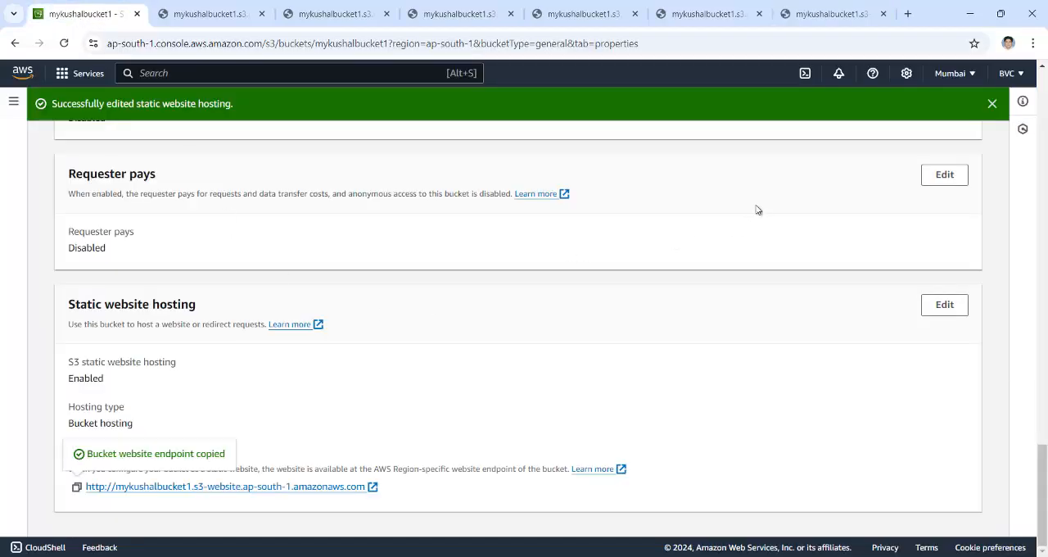
pyautogui.scroll(20, 758, 209)
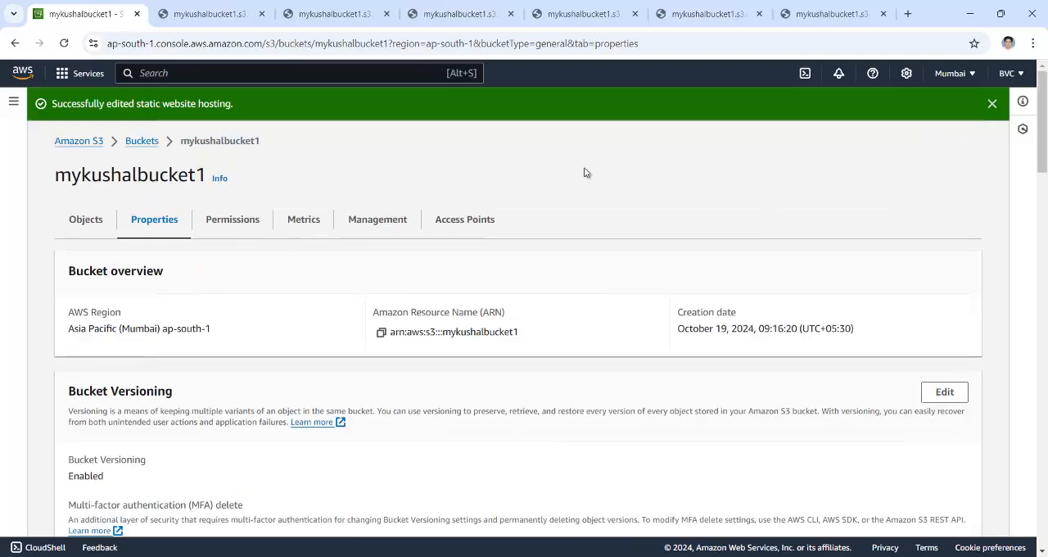
pyautogui.click(96, 217)
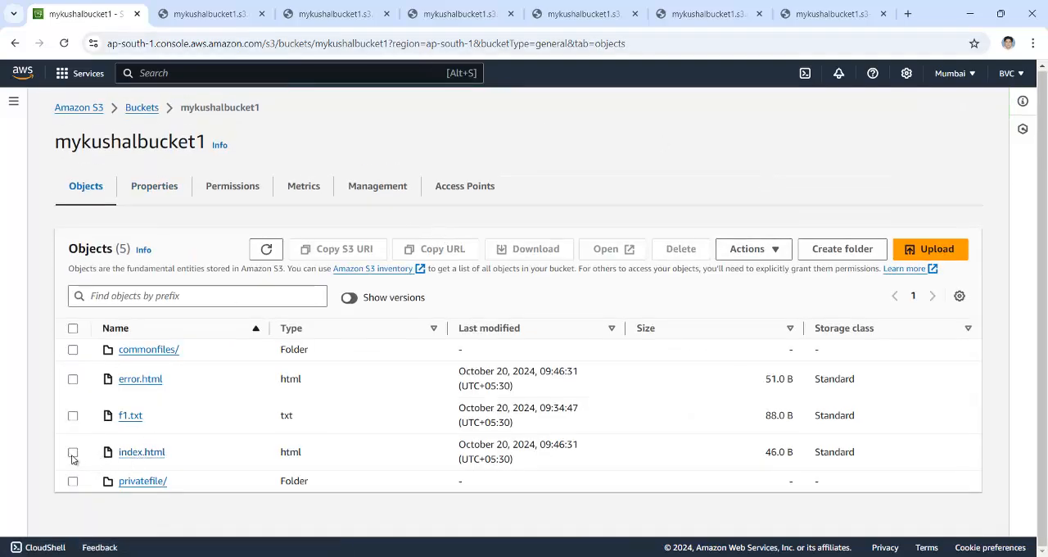
# Delete index.html from the bucket, confirming the deletion with the word delete
pyautogui.click(72, 454)
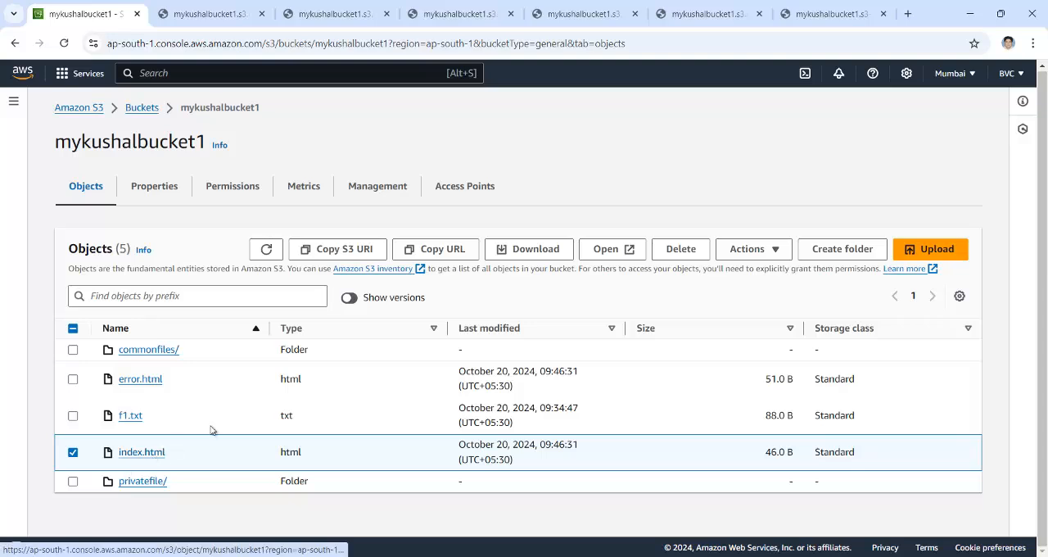
pyautogui.click(773, 250)
pyautogui.scroll(-1, 775, 415)
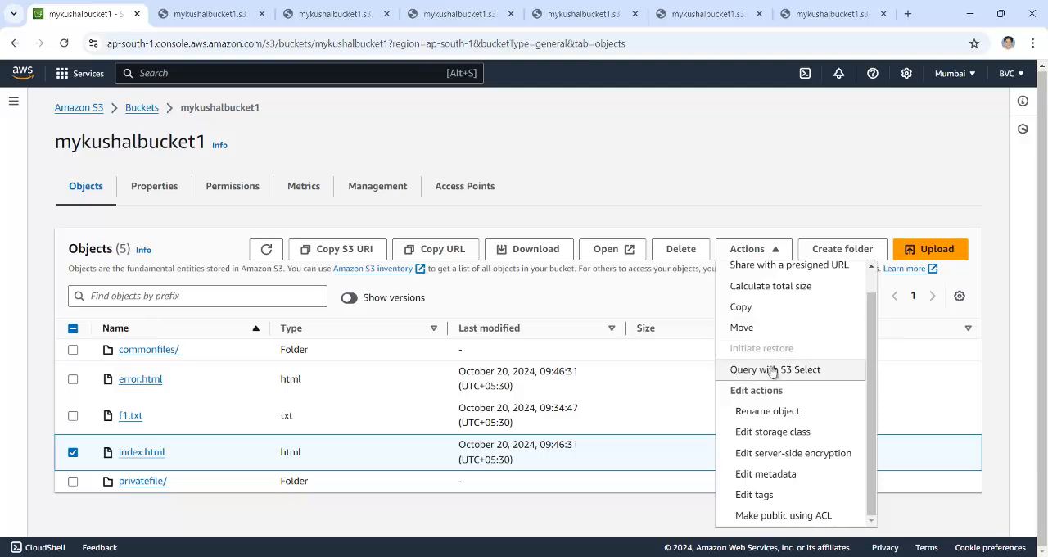
pyautogui.scroll(1, 775, 321)
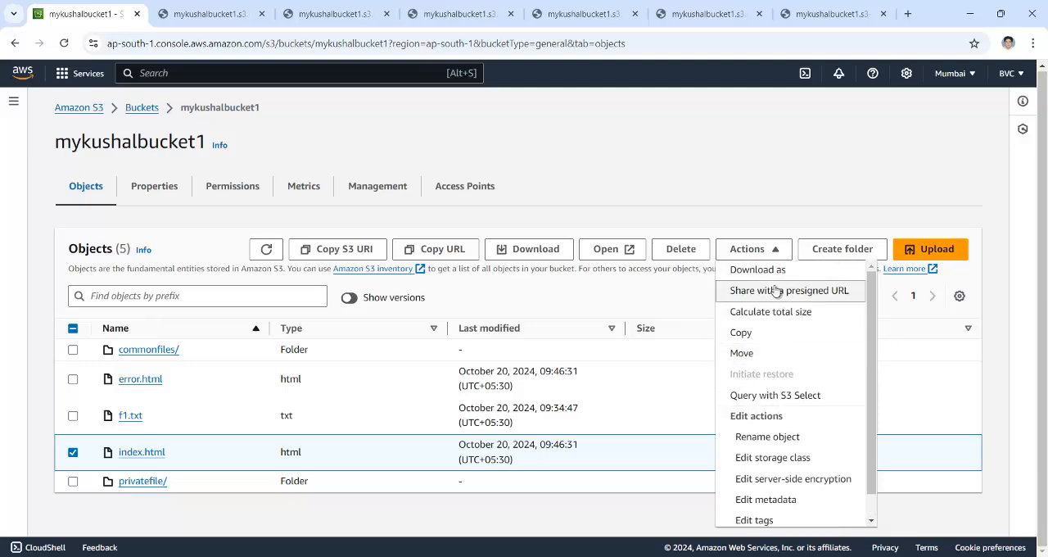
pyautogui.scroll(-1, 779, 406)
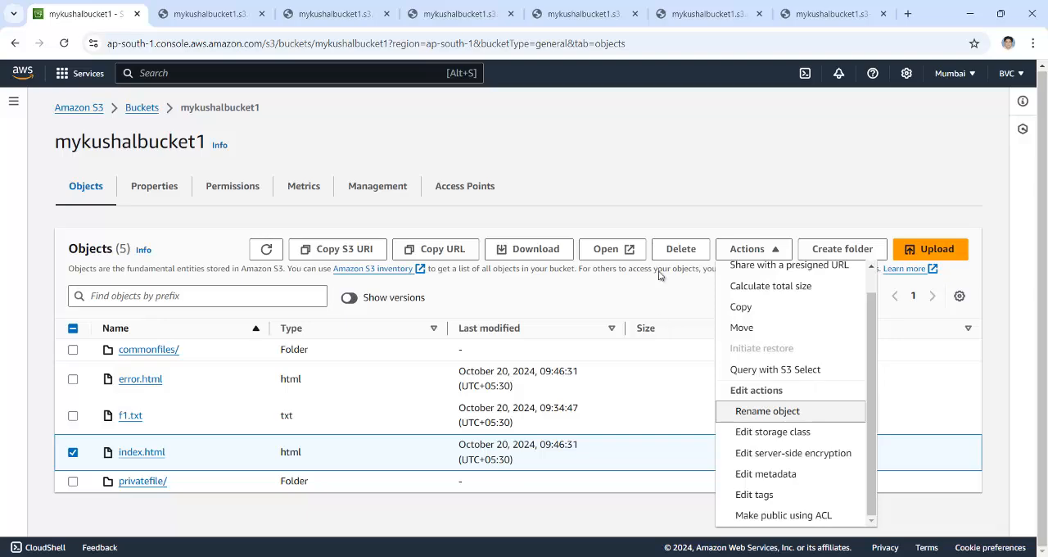
pyautogui.click(678, 252)
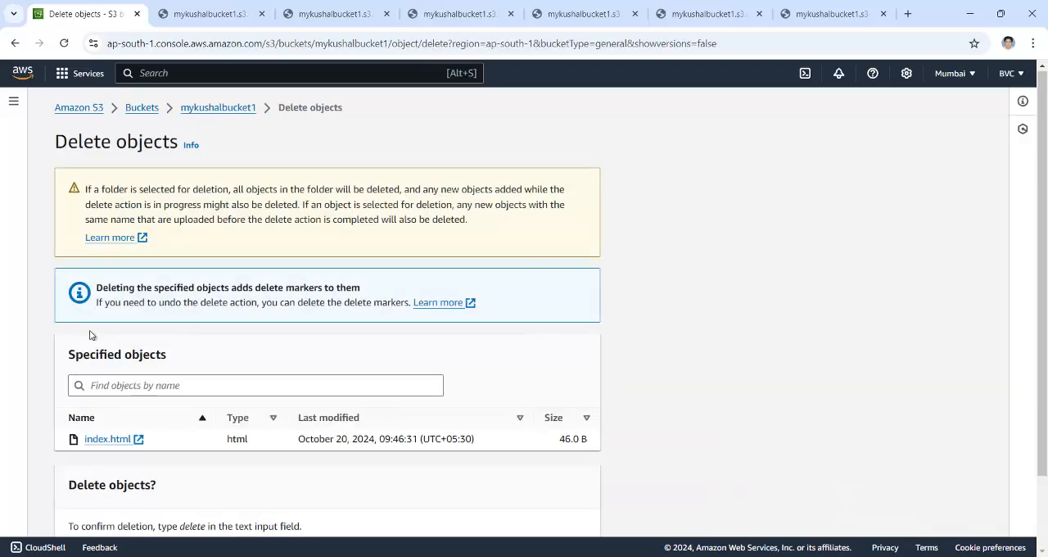
pyautogui.scroll(-1, 205, 379)
pyautogui.click(137, 461)
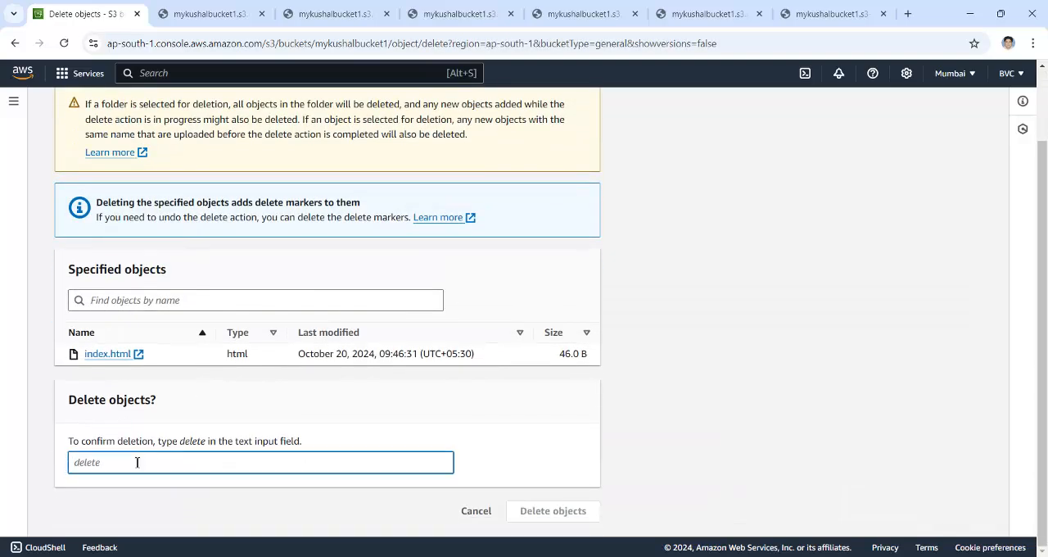
pyautogui.write('delete')
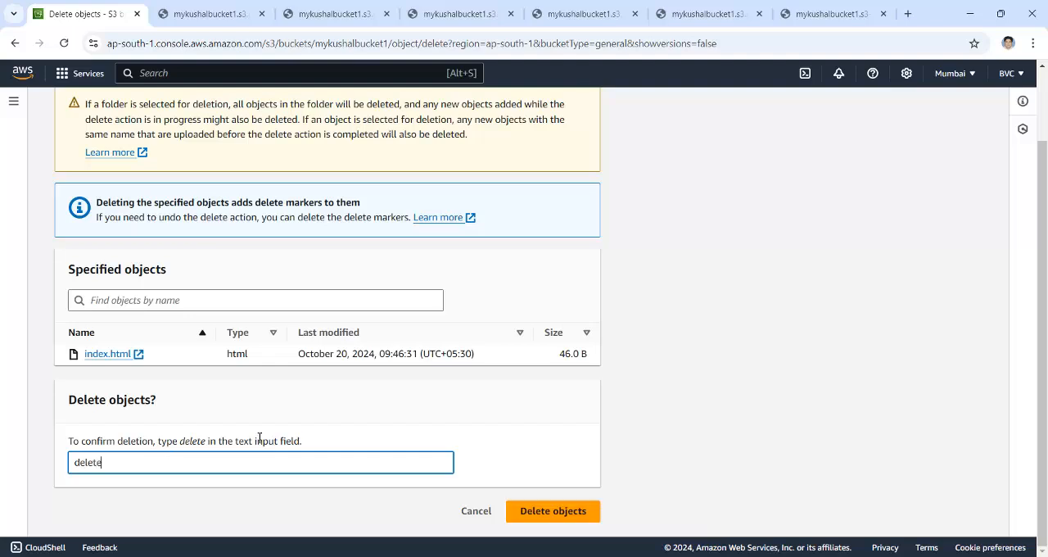
pyautogui.click(518, 514)
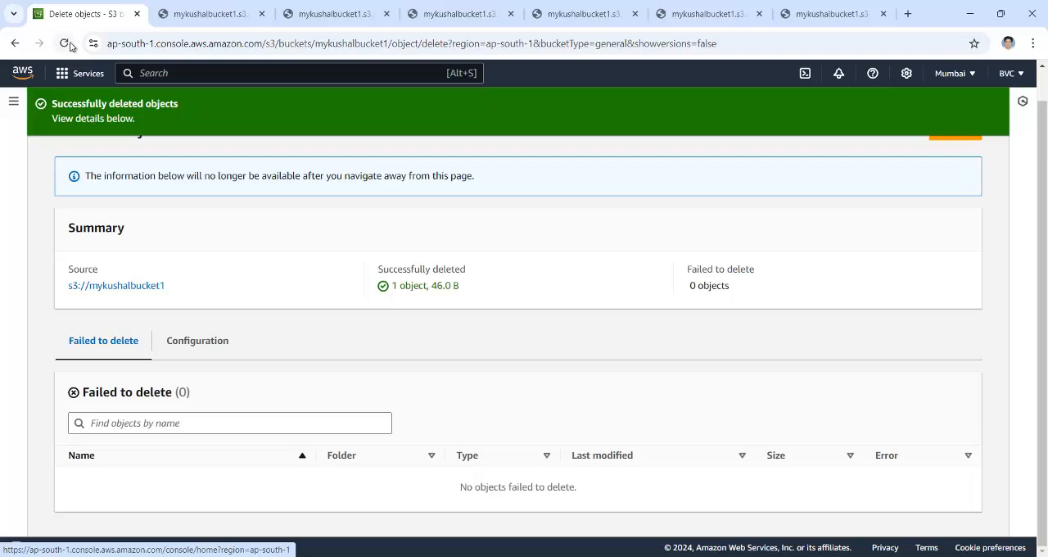
# Check the object list of mykushalbucket1 and reload the website endpoint page to test the error document
pyautogui.click(28, 75)
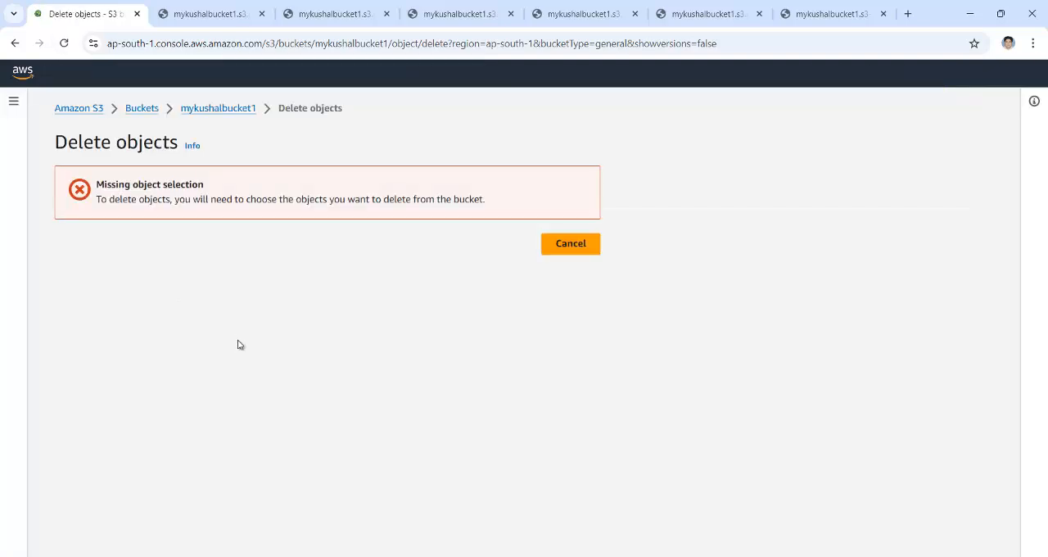
pyautogui.click(222, 119)
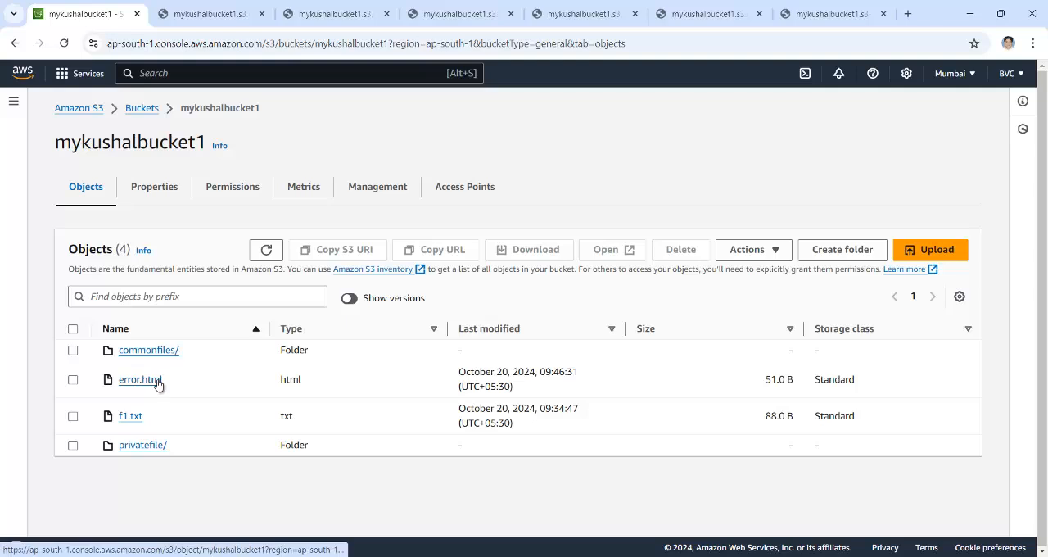
pyautogui.click(815, 14)
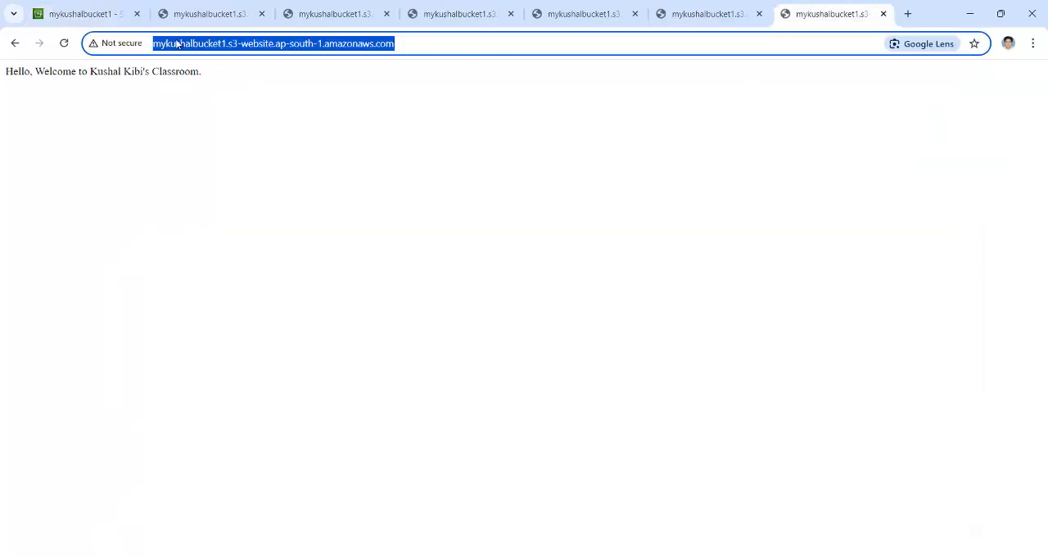
pyautogui.click(65, 43)
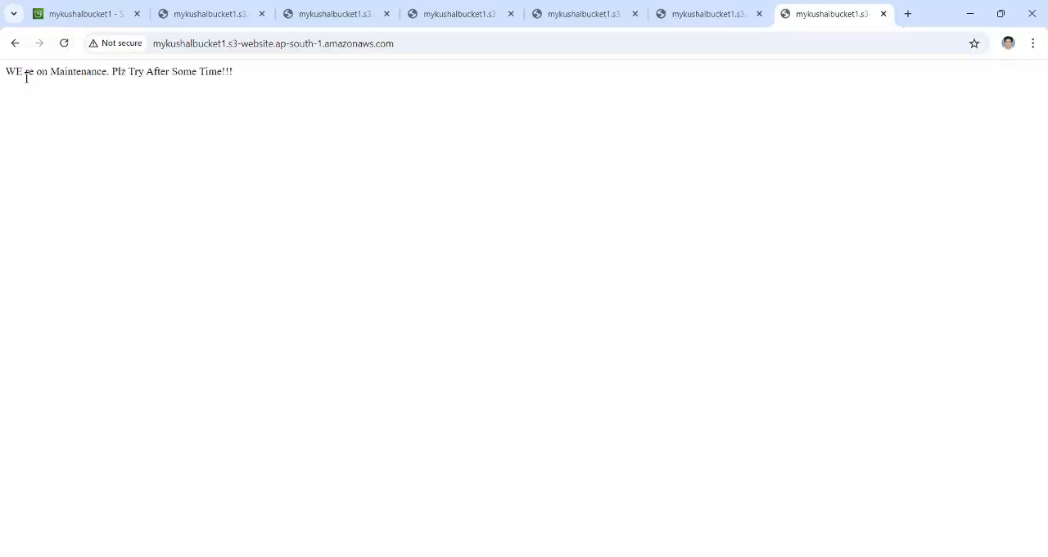